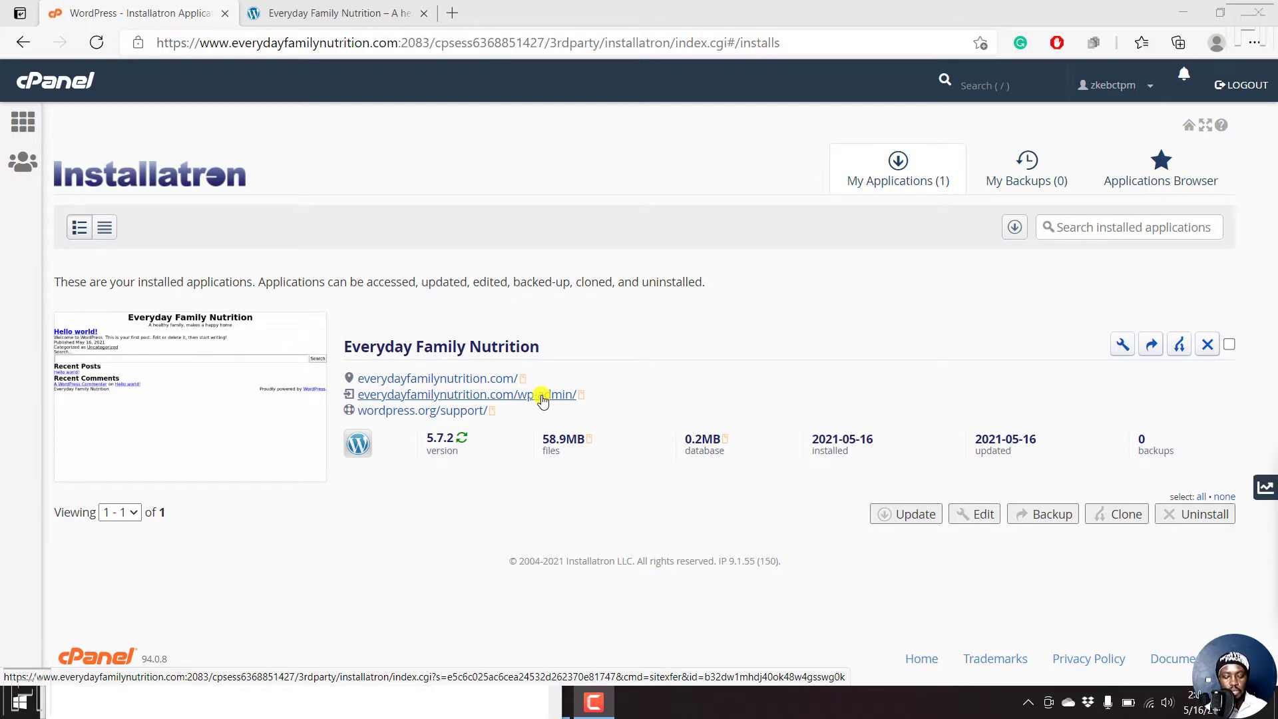
- Open the site's wp-admin link from Installatron in a new tab and view the Dashboard
right_click(542, 400)
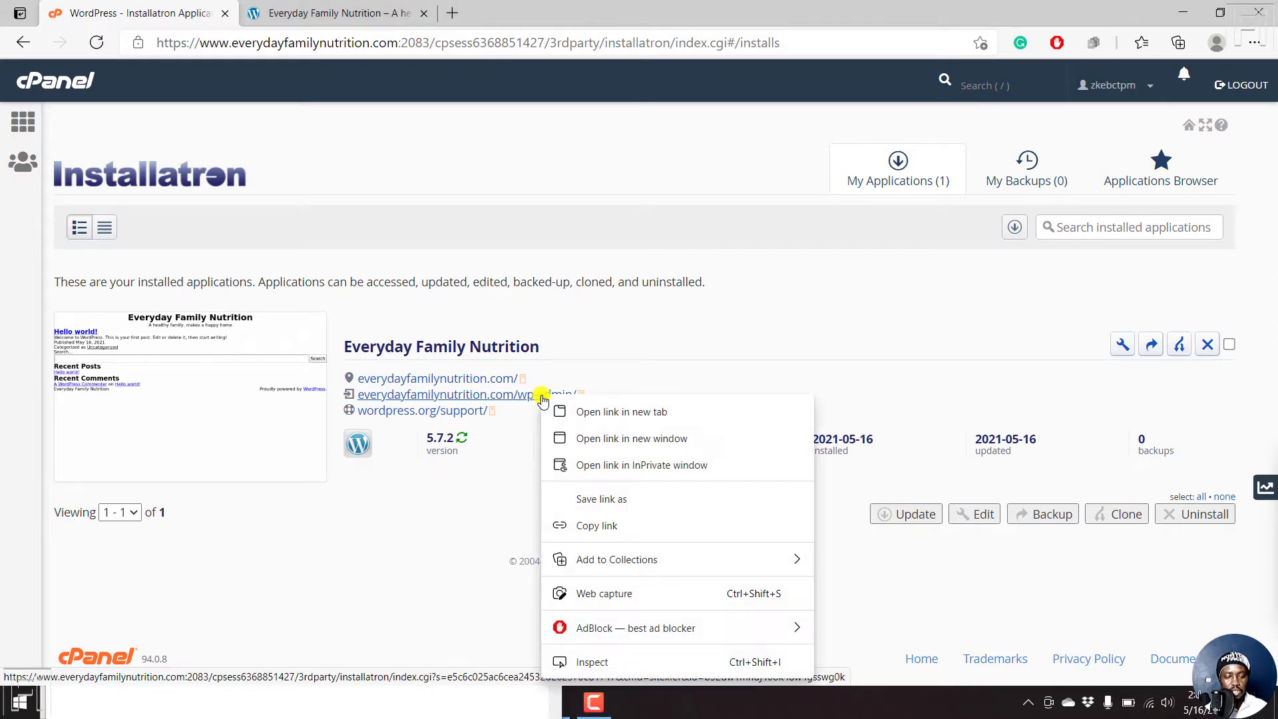
click(667, 414)
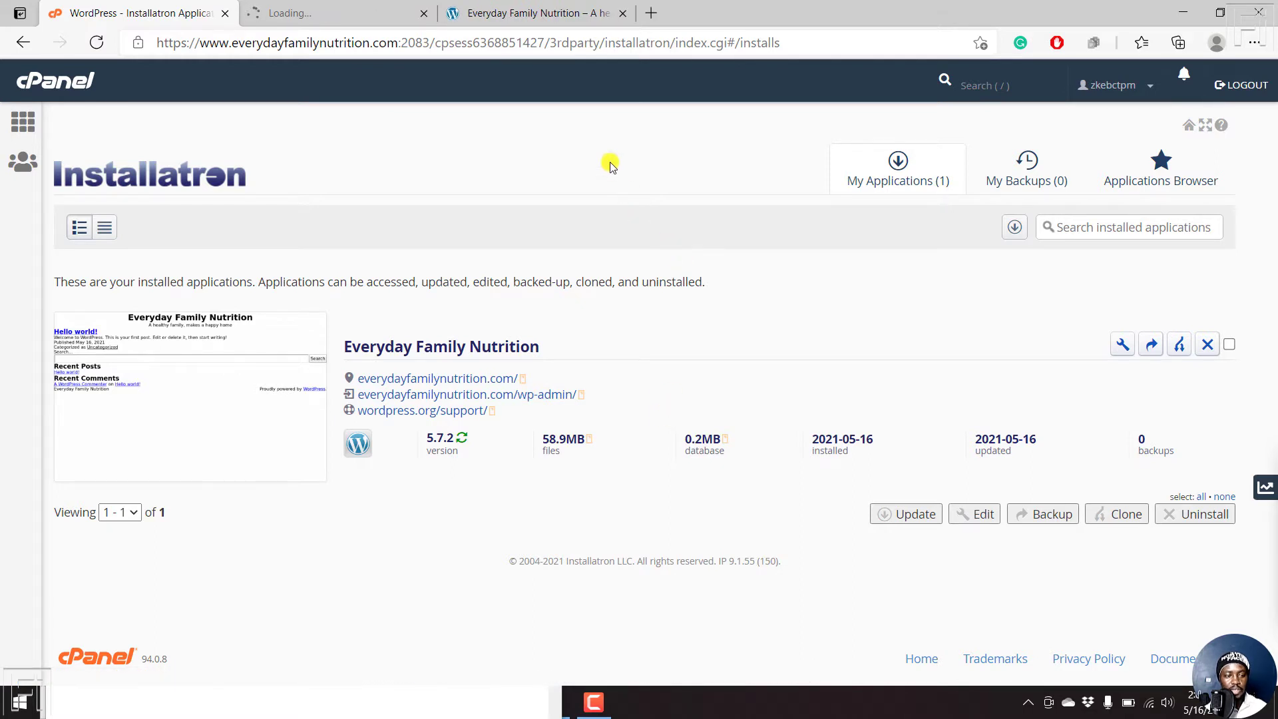
click(359, 14)
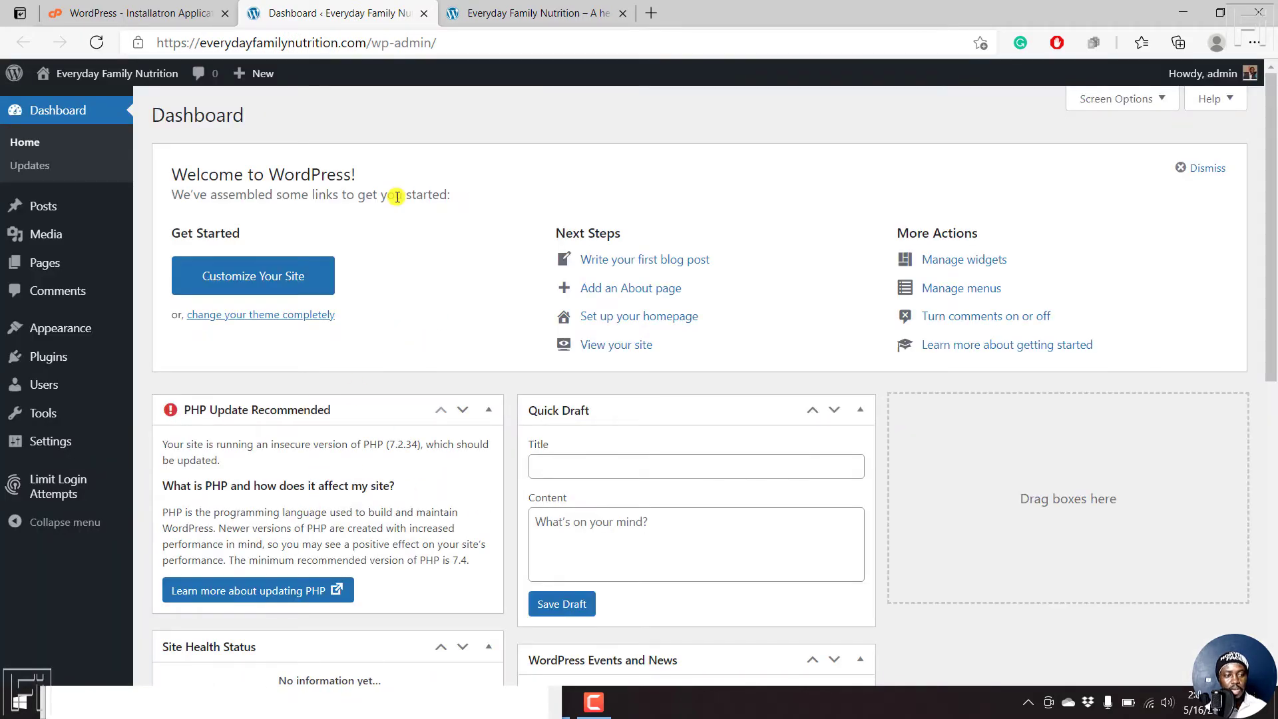
click(163, 14)
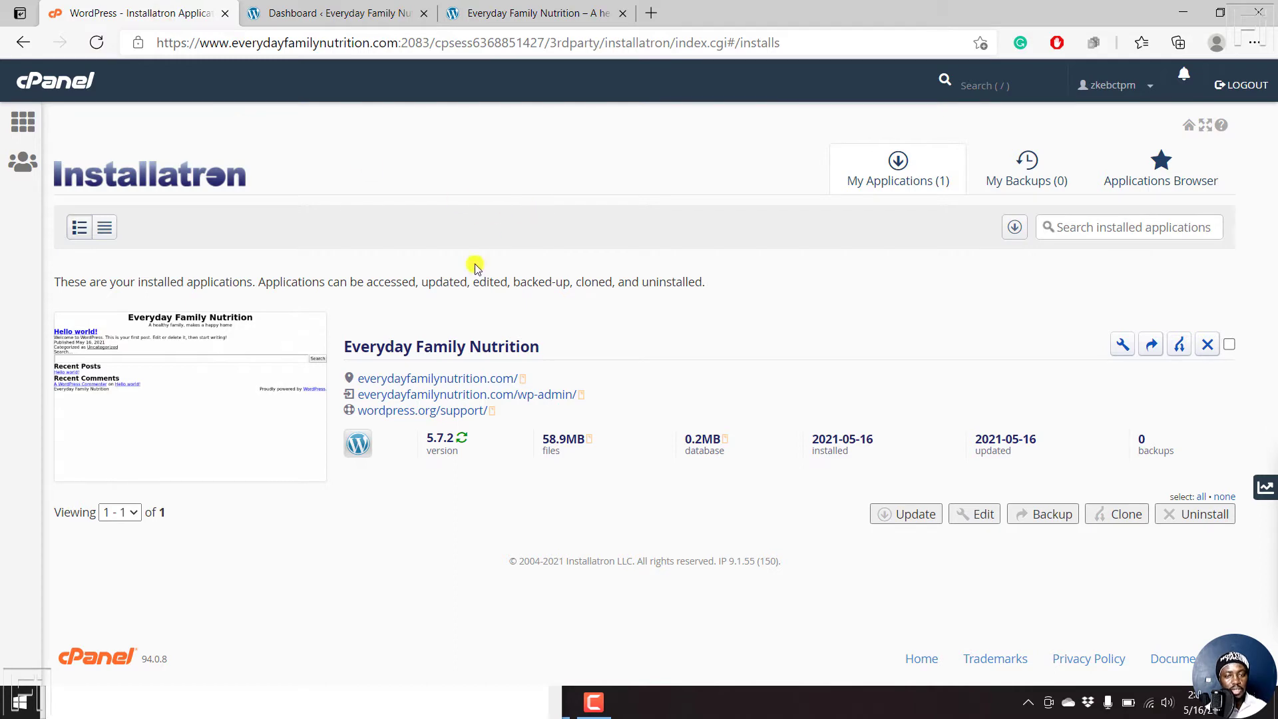
click(349, 13)
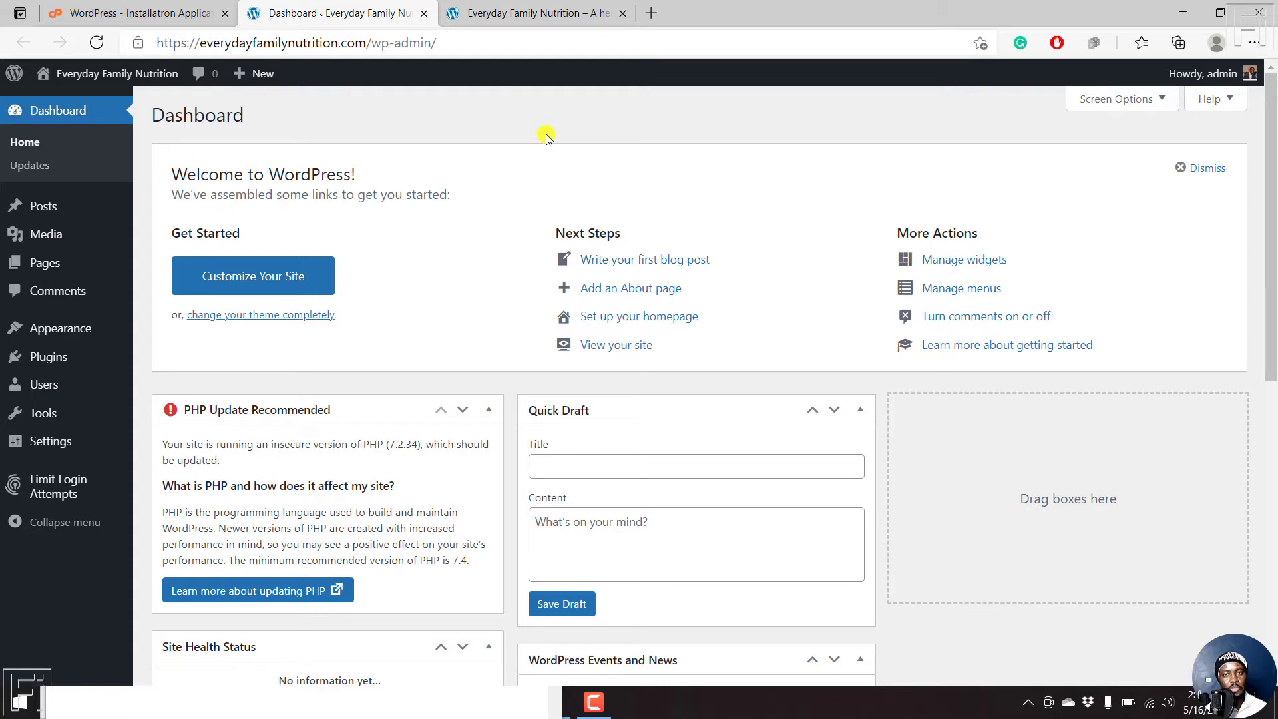
- Open the Hello world! post in a new tab and check its /uncategorized/hello-world/ address
click(485, 7)
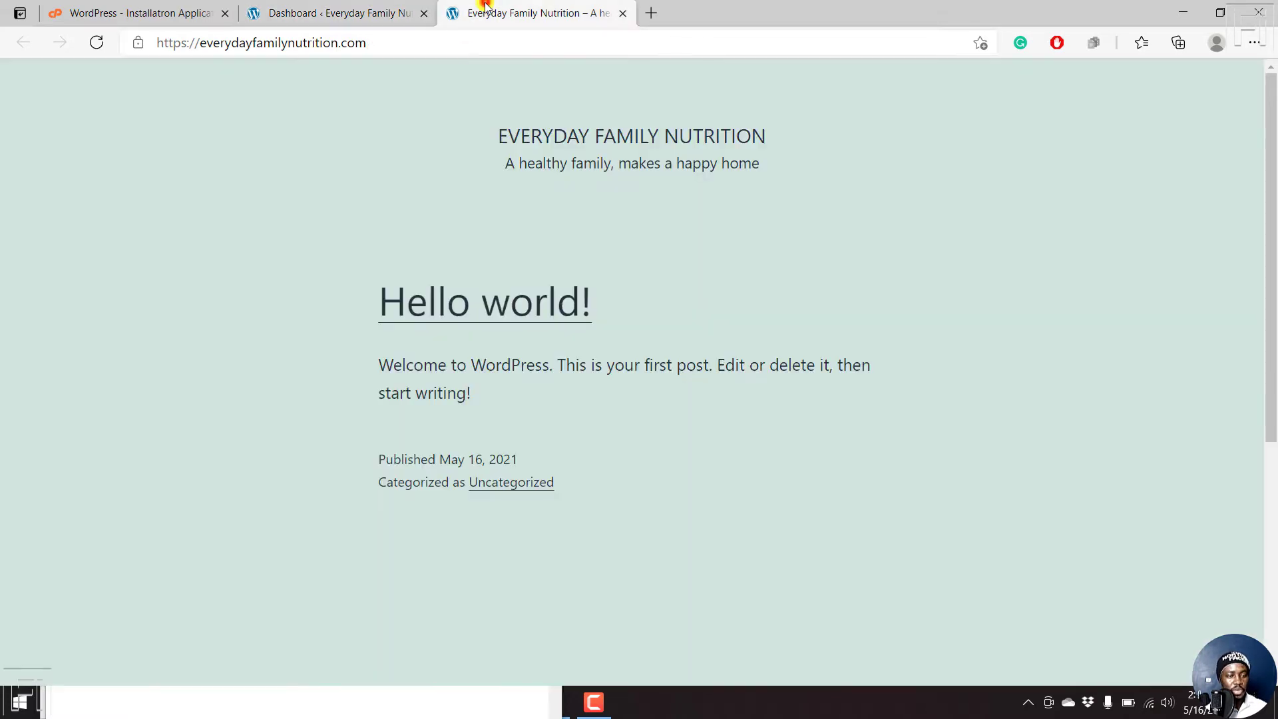
right_click(492, 306)
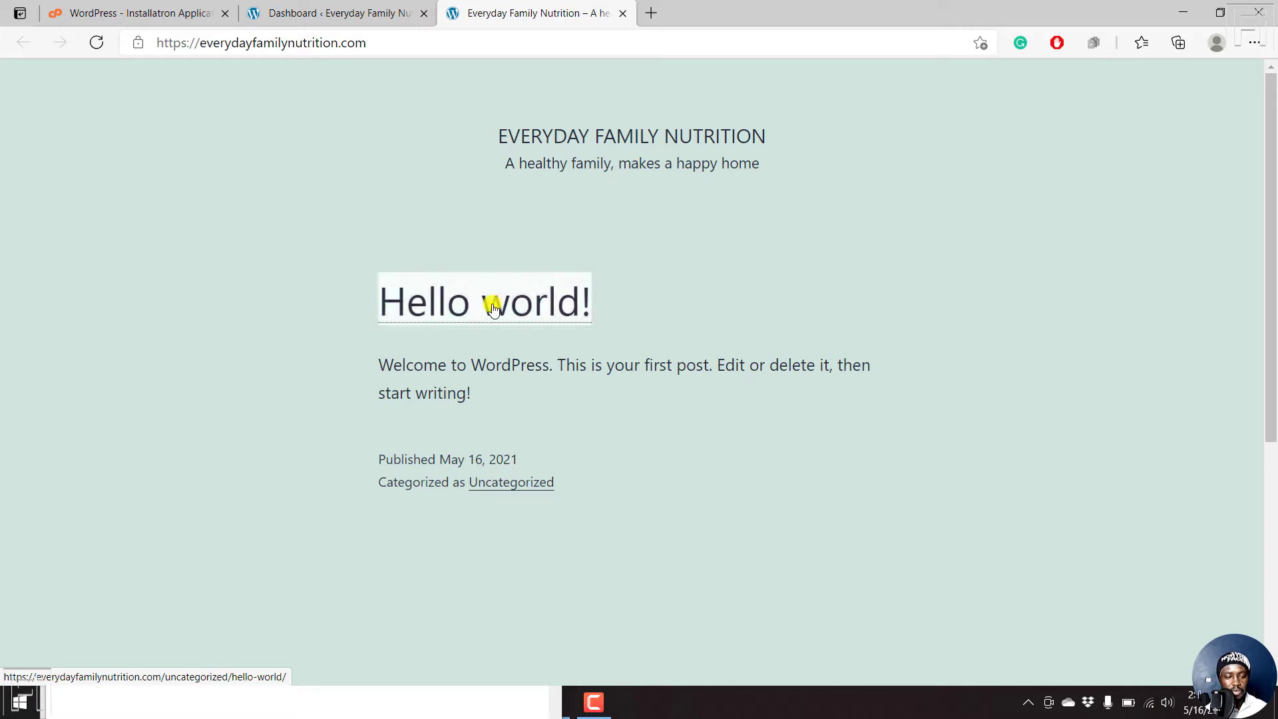
click(584, 319)
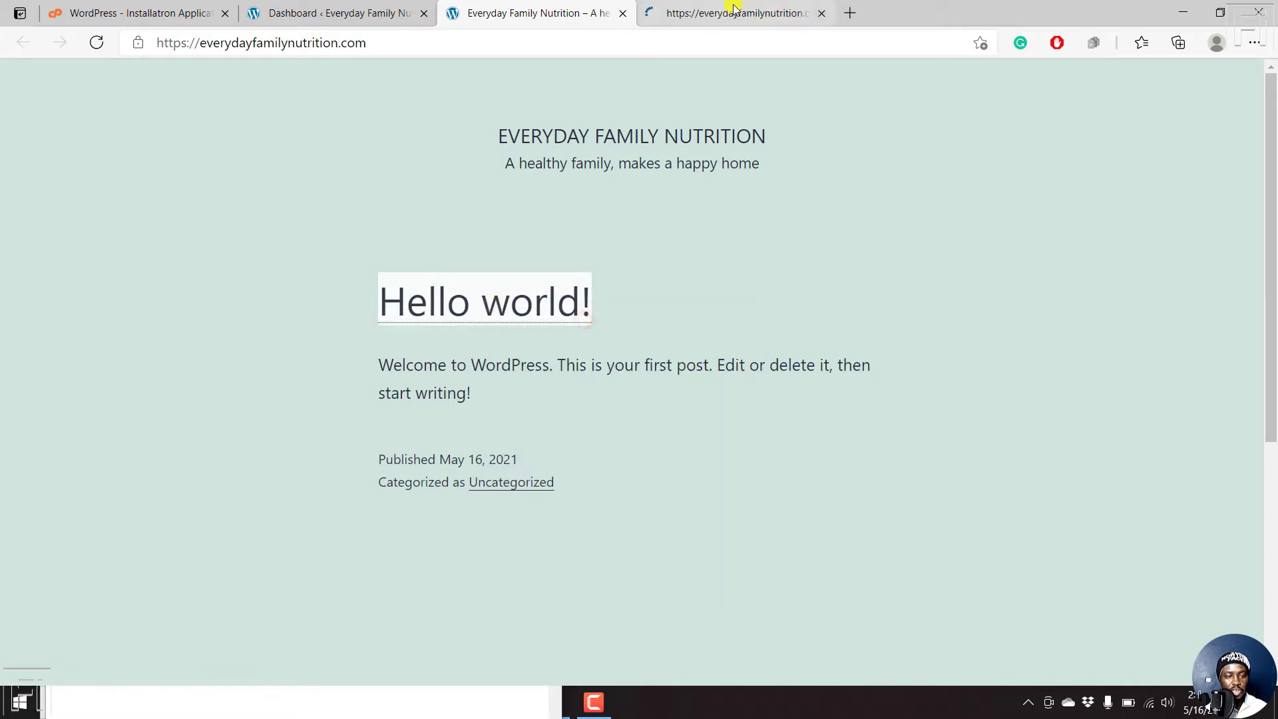
click(671, 5)
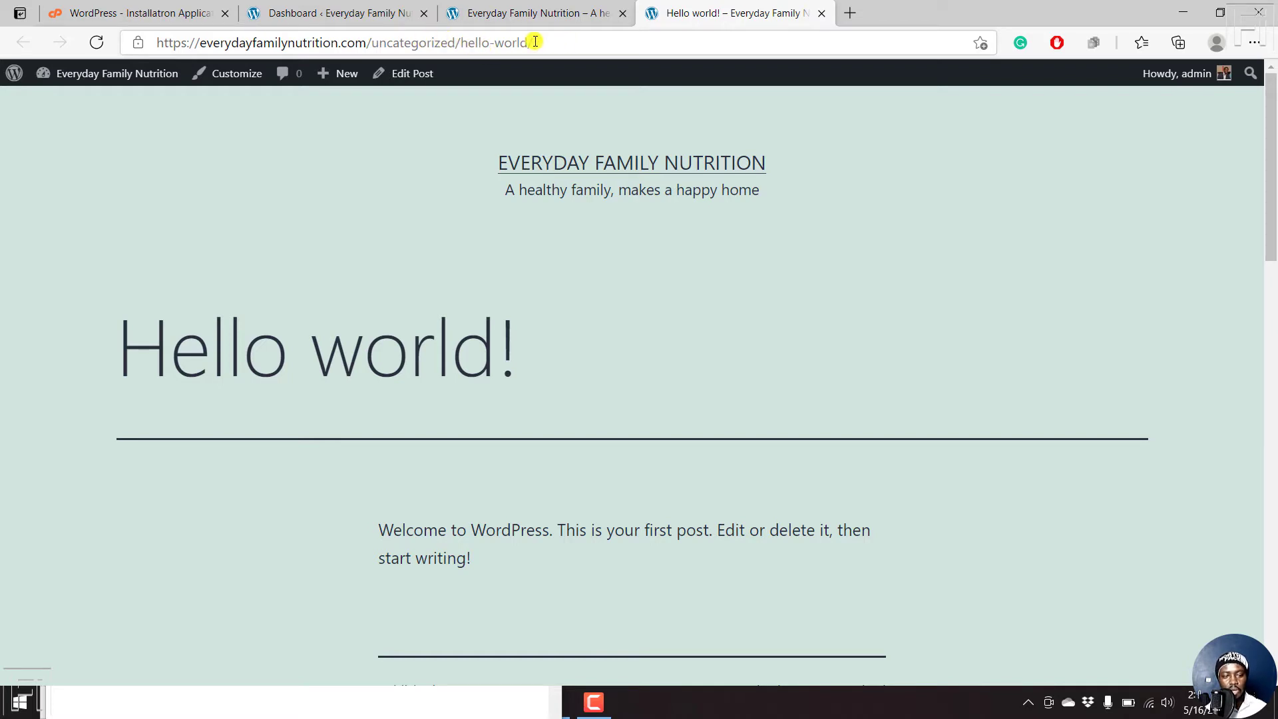
drag(372, 42, 457, 48)
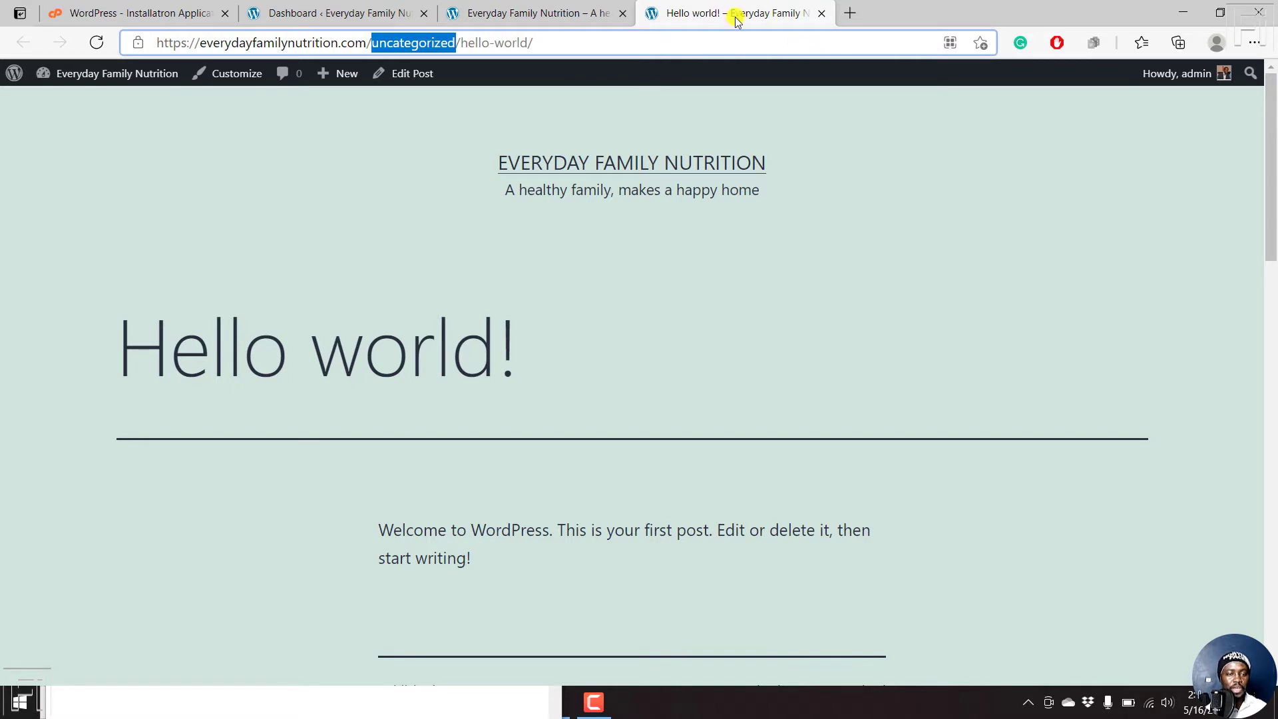
click(320, 8)
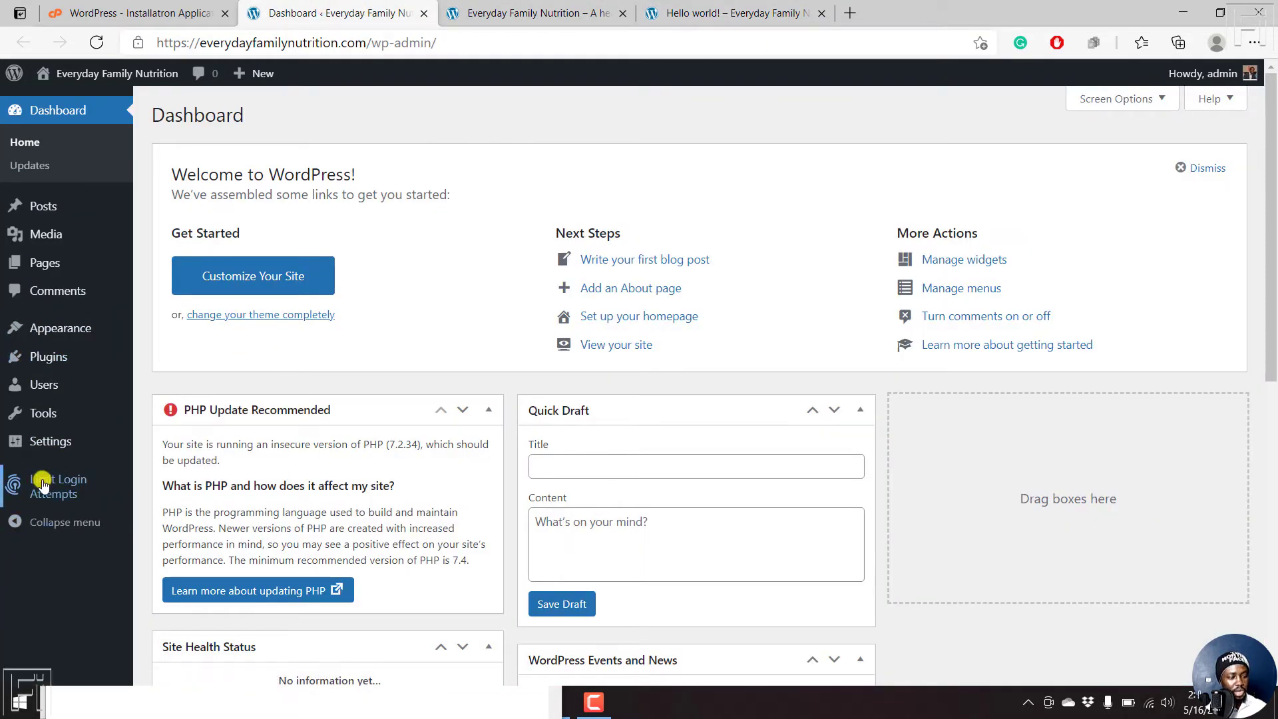
- Open Settings > Permalinks and compare it with the post's current uncategorized address
mouse_move(32, 446)
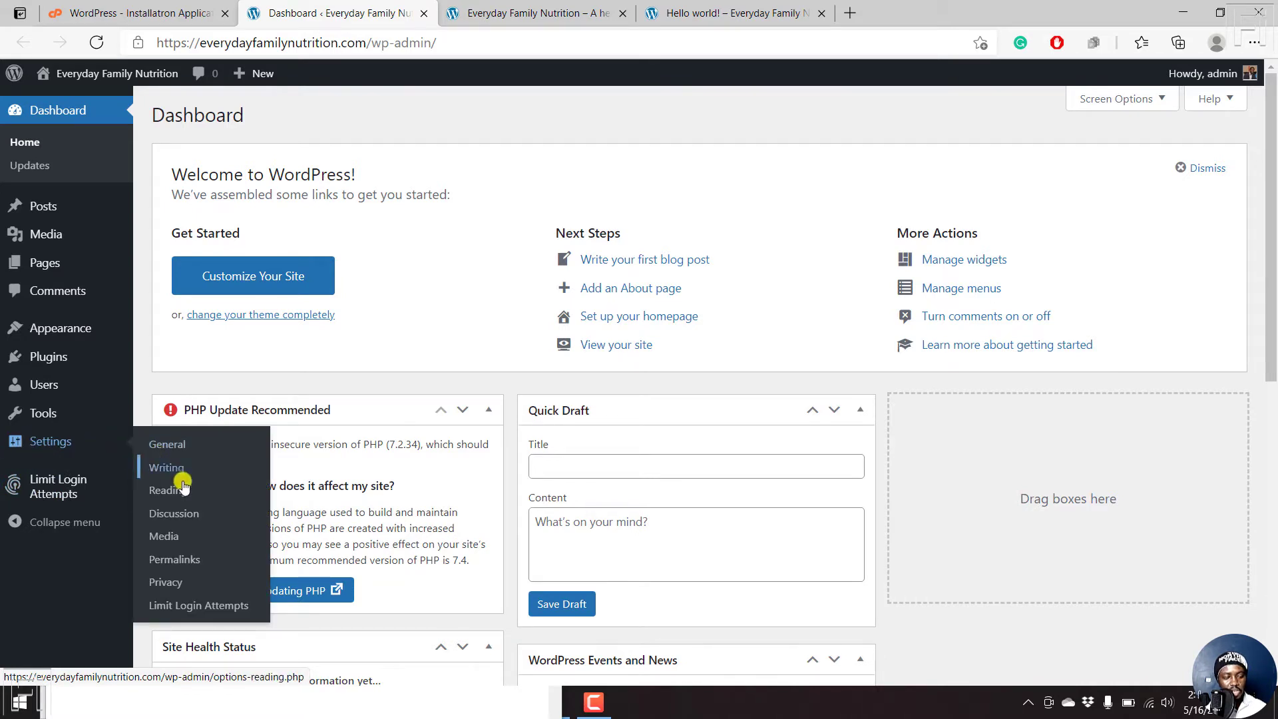
click(184, 563)
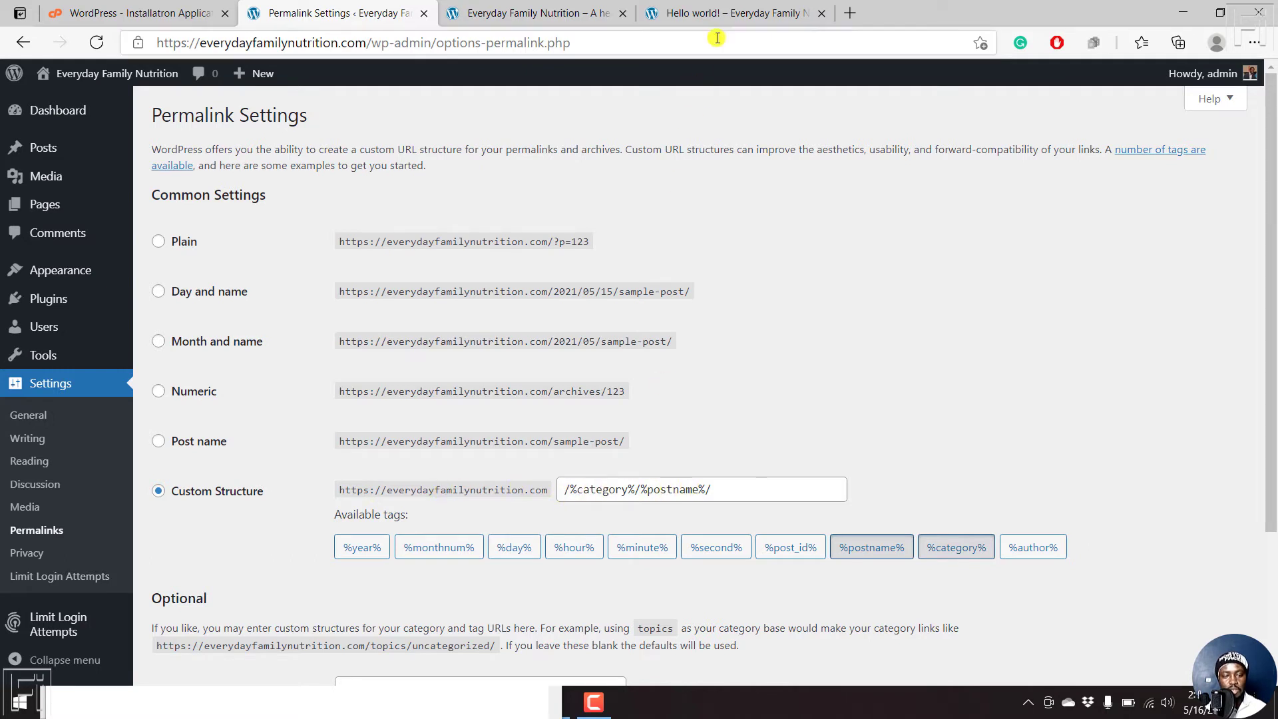
click(714, 13)
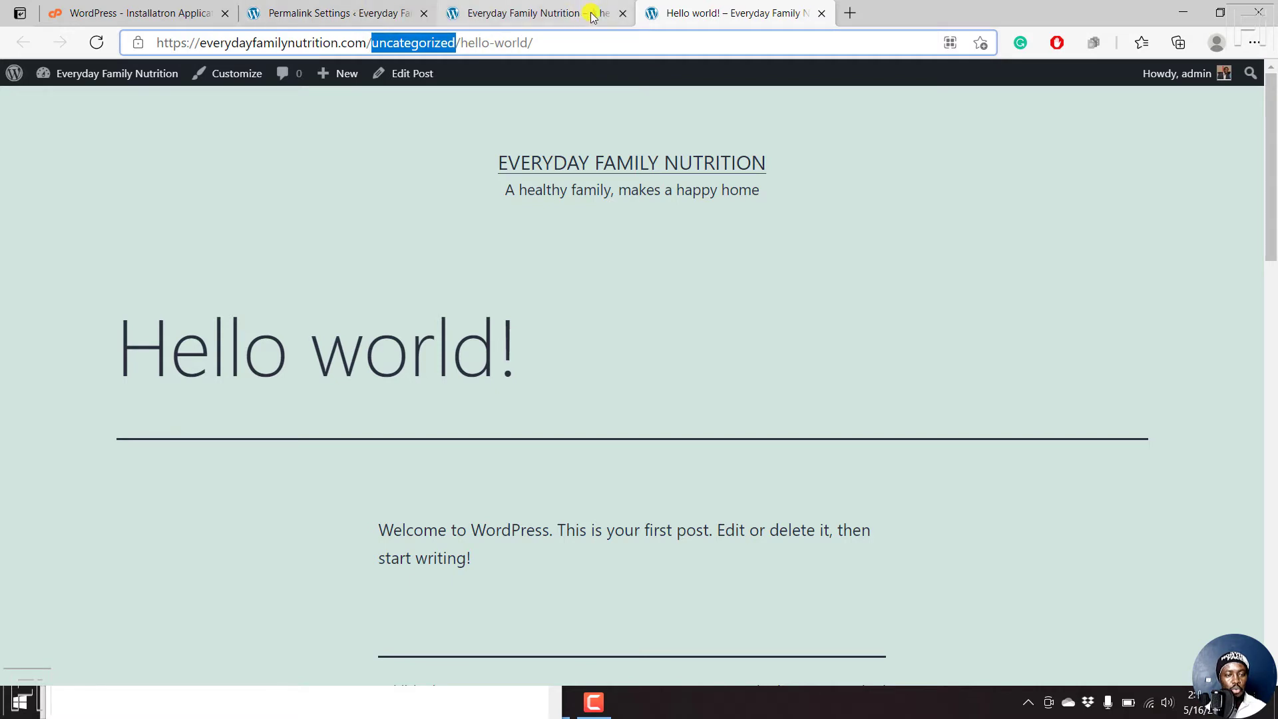
click(621, 13)
click(399, 9)
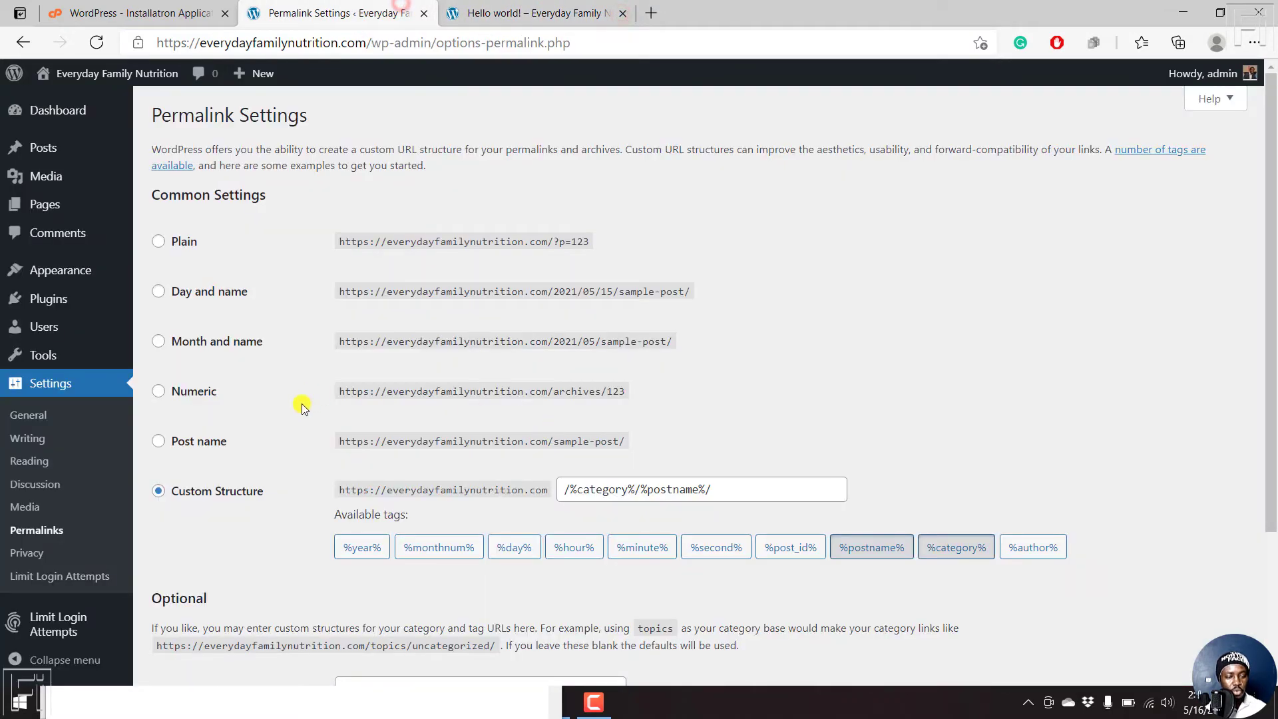
- Save the Post name permalink structure and reload the post at /hello-world/
click(159, 442)
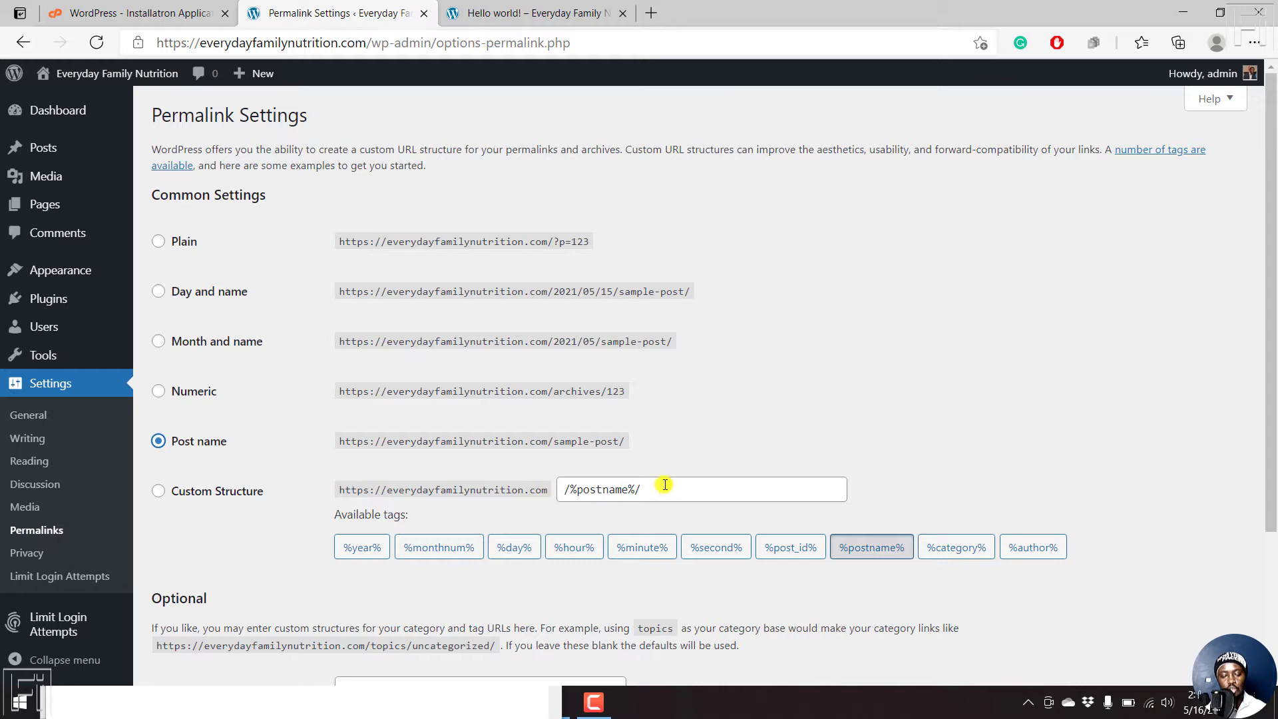
drag(1272, 246, 1274, 425)
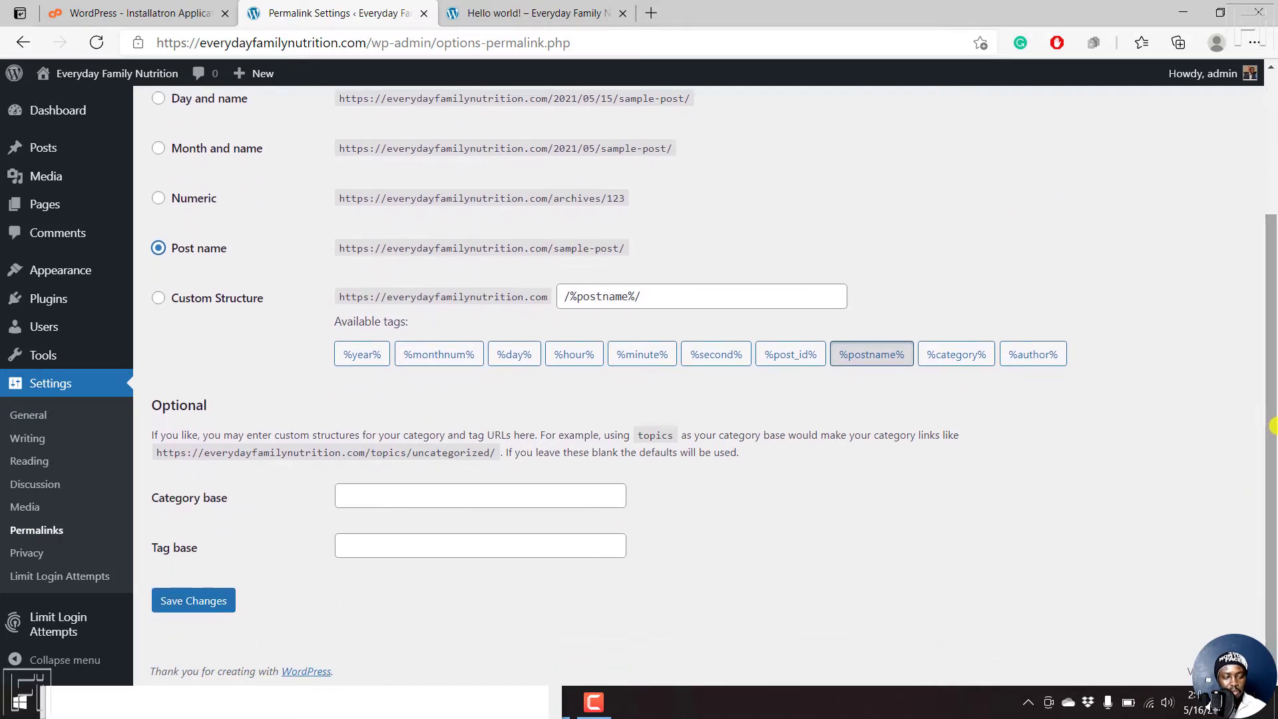
click(194, 599)
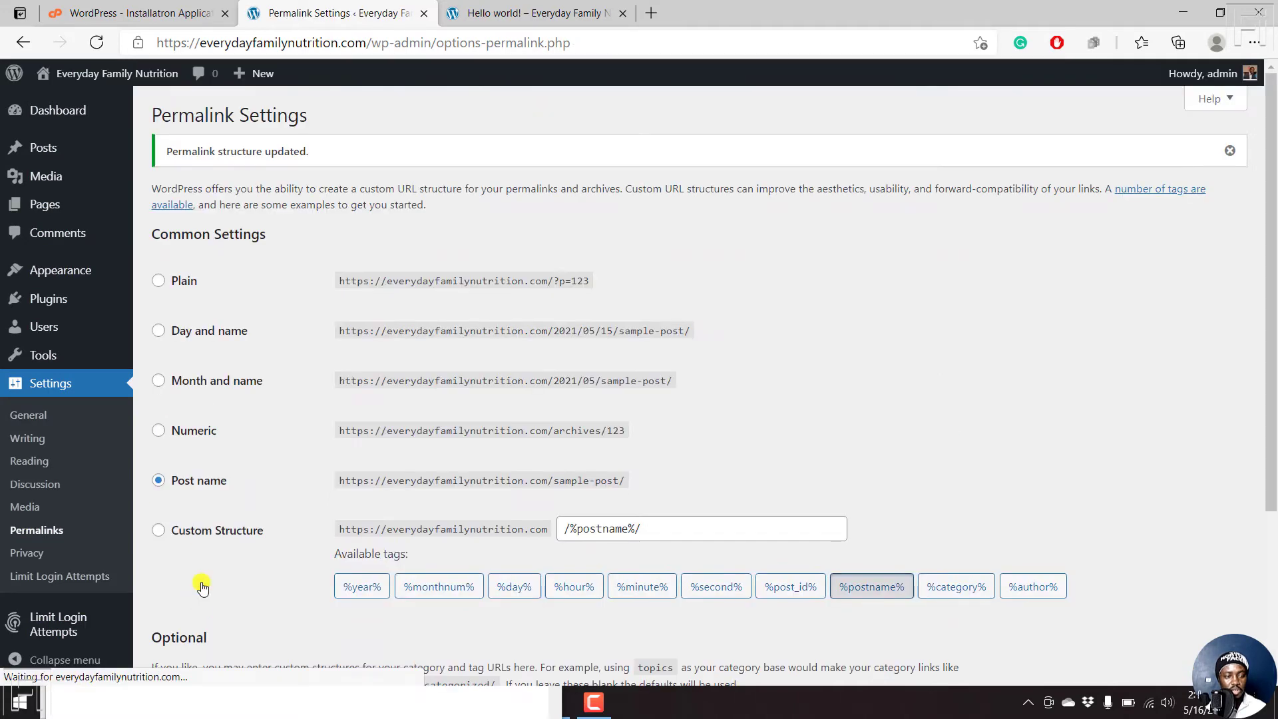
click(549, 9)
click(545, 45)
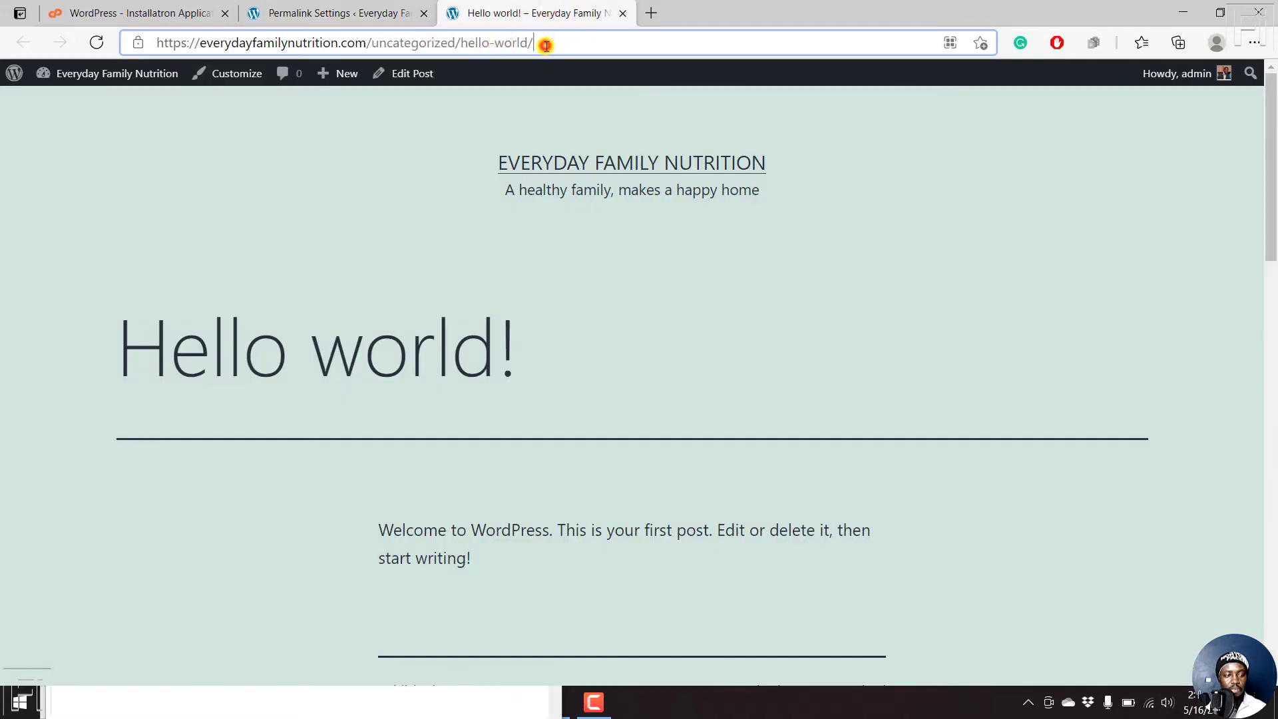
key(Return)
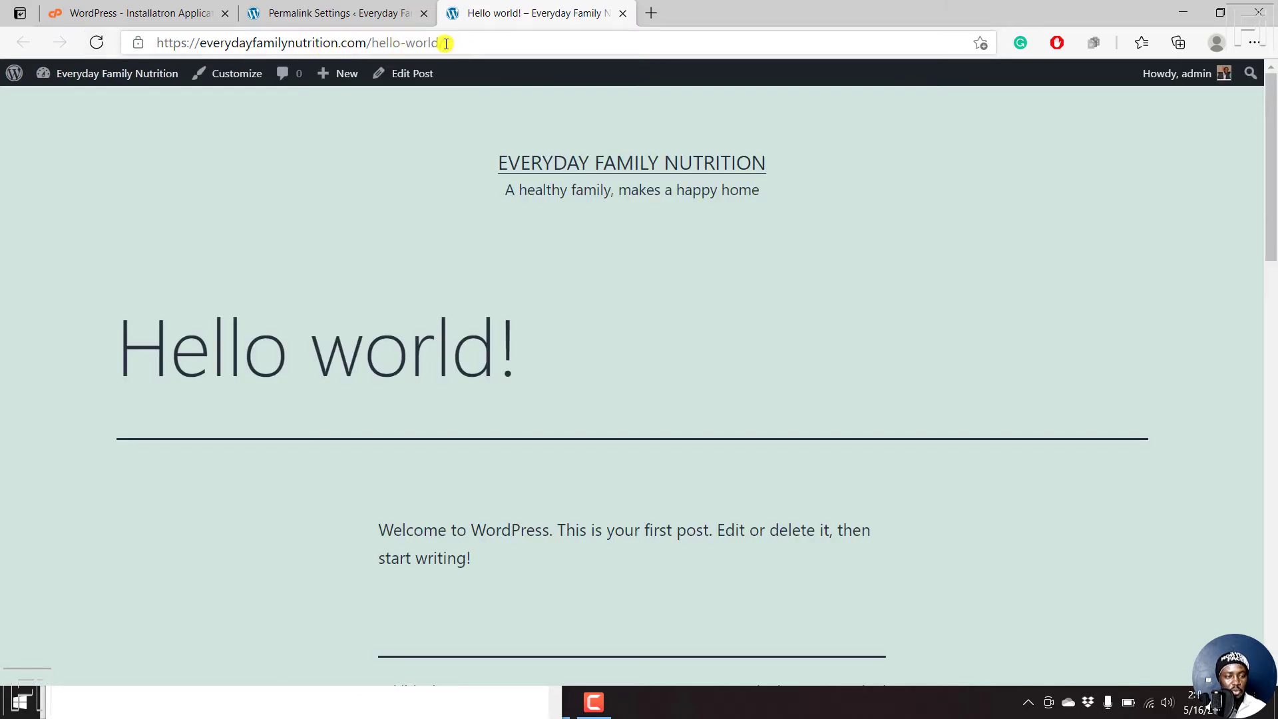
click(383, 16)
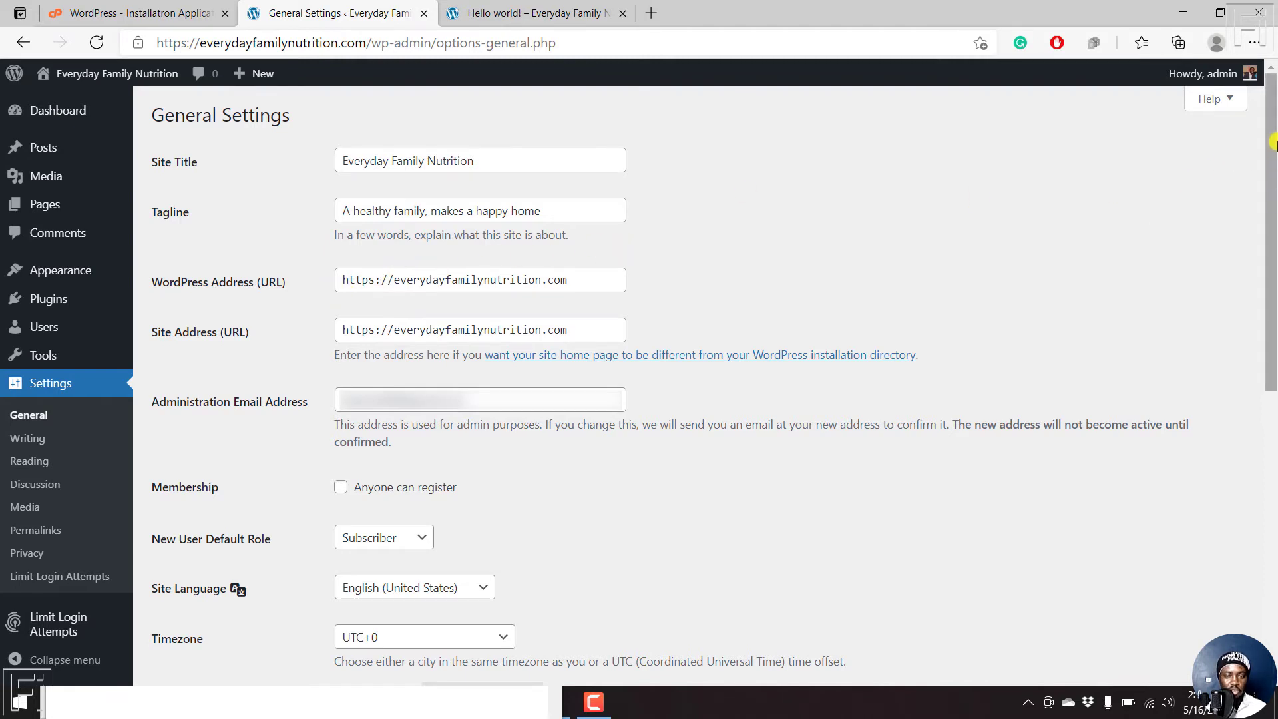
- Change the General Settings timezone from UTC+0 to Nairobi and save
drag(1273, 142, 1272, 323)
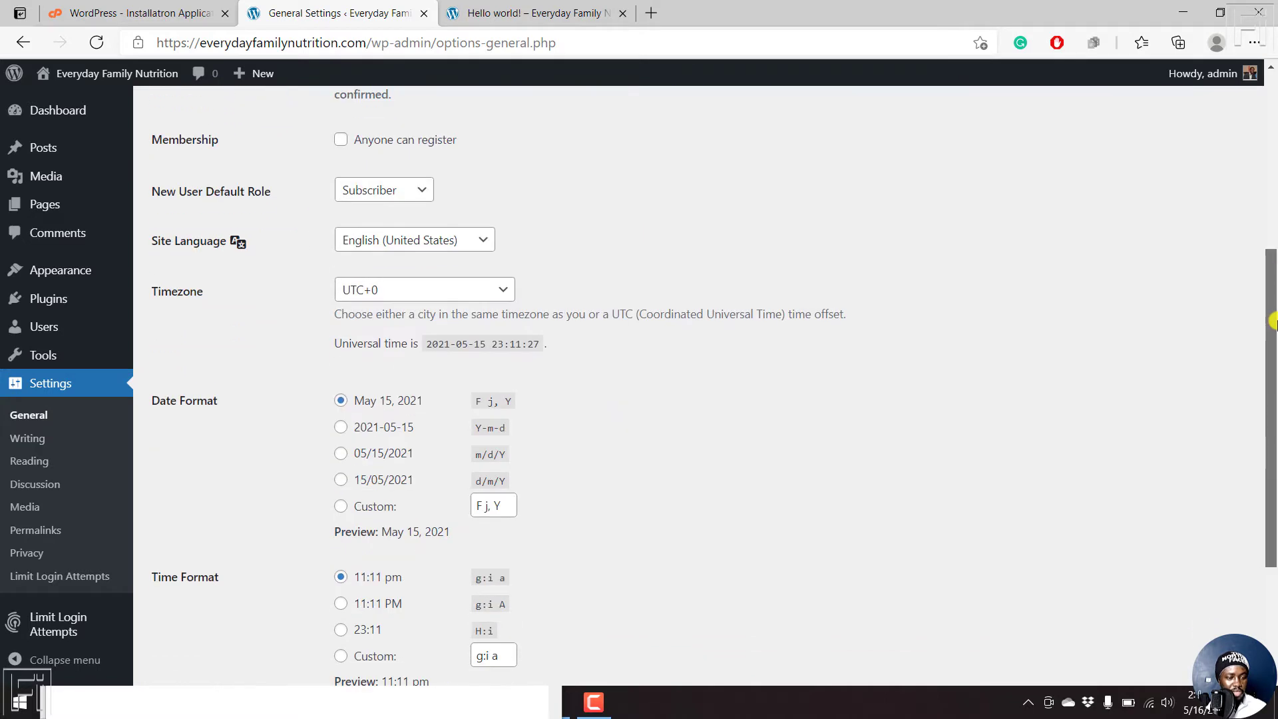
click(505, 291)
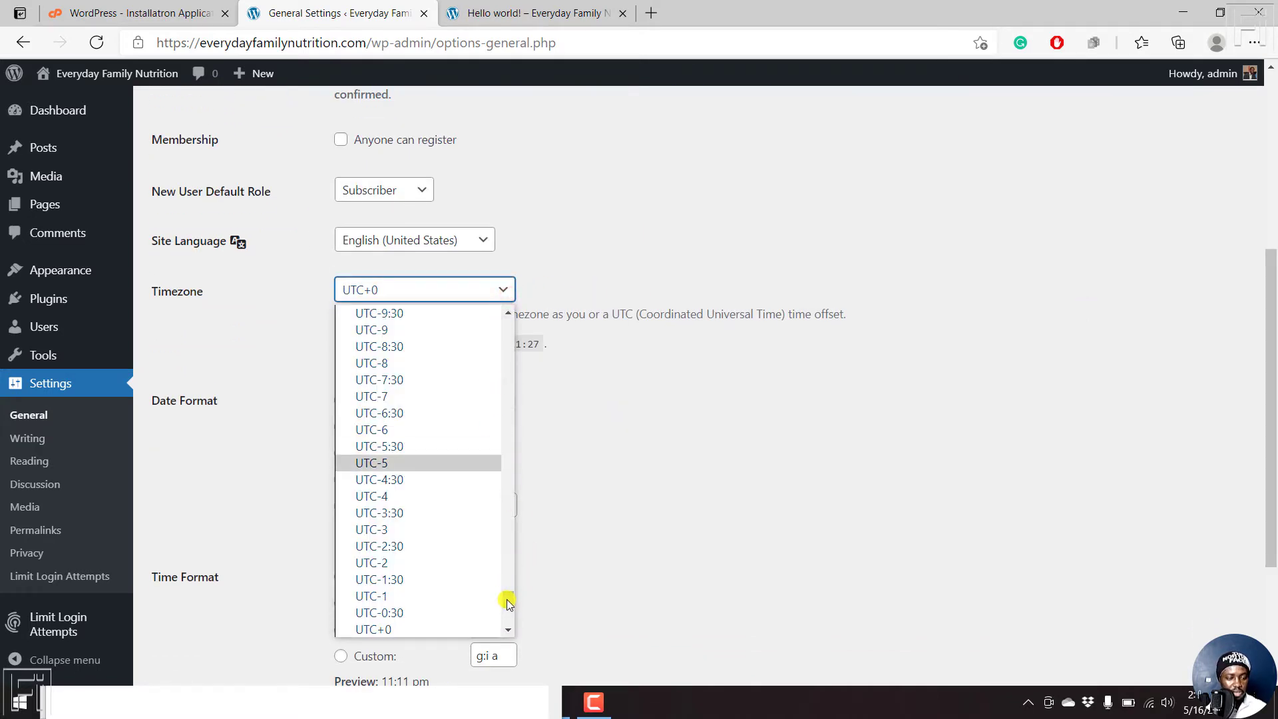
drag(508, 602, 543, 351)
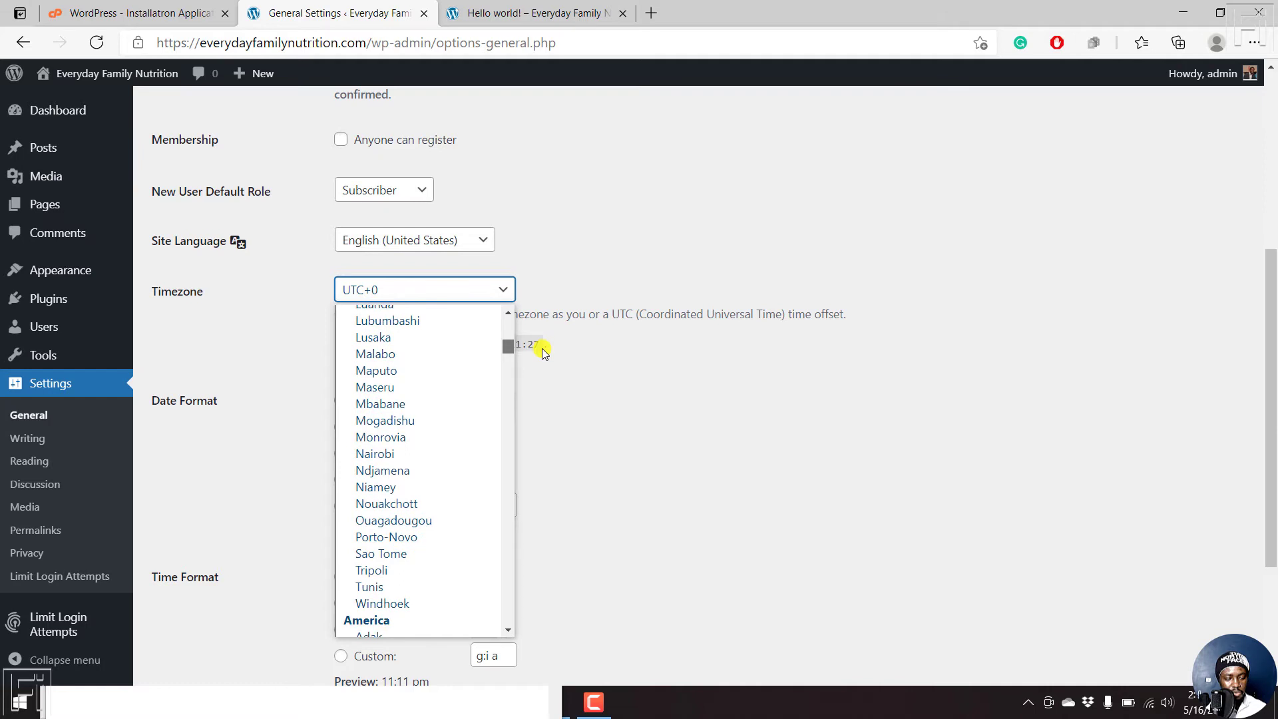
click(370, 452)
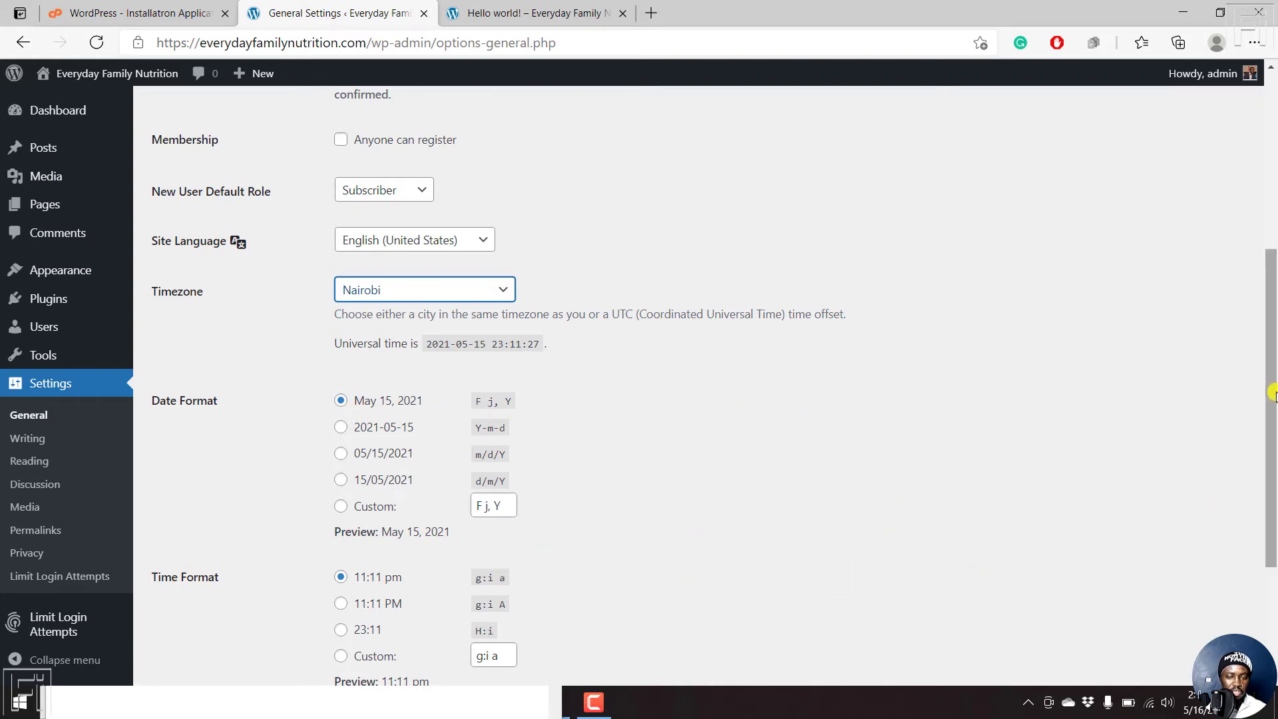
drag(1272, 398, 1272, 502)
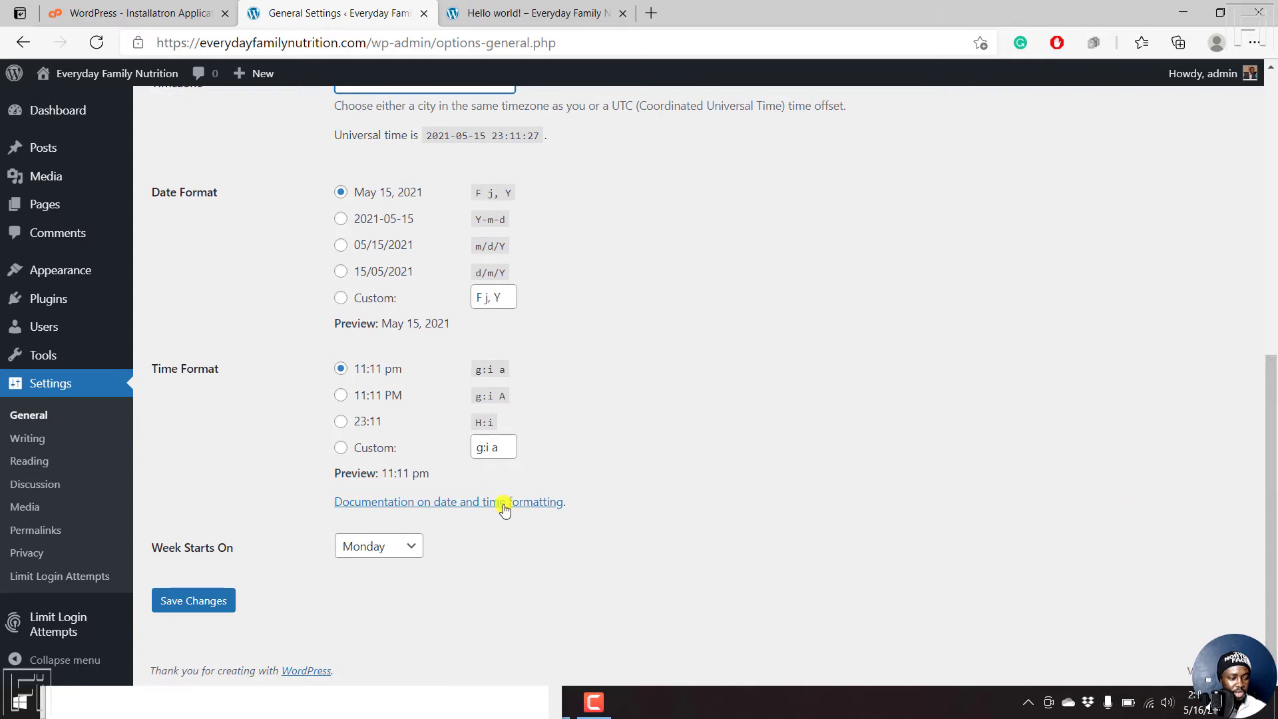
click(200, 602)
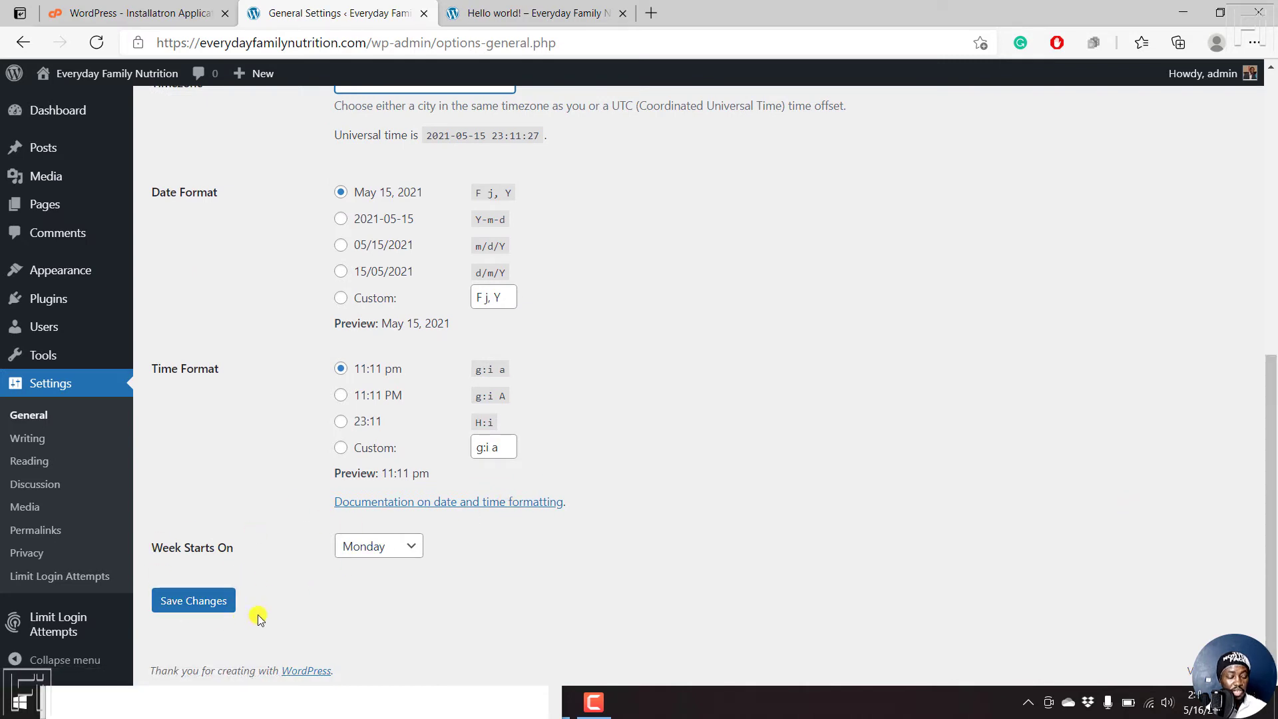
click(187, 601)
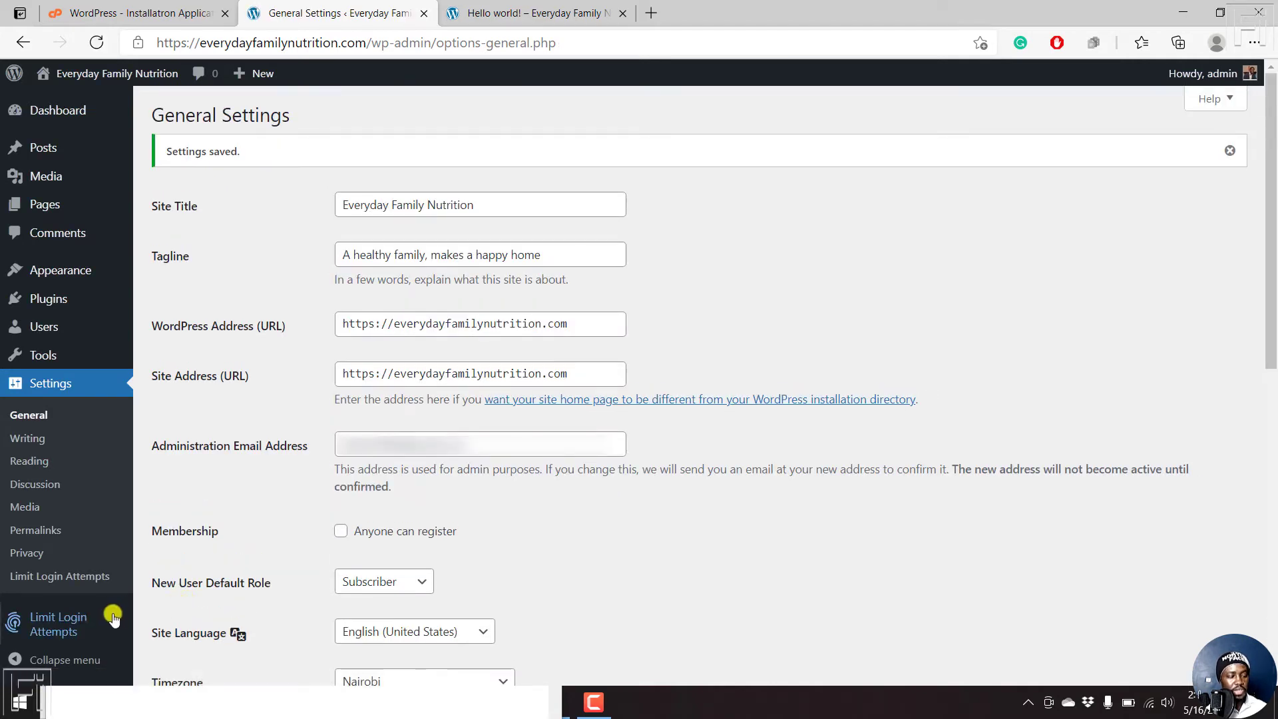
click(24, 439)
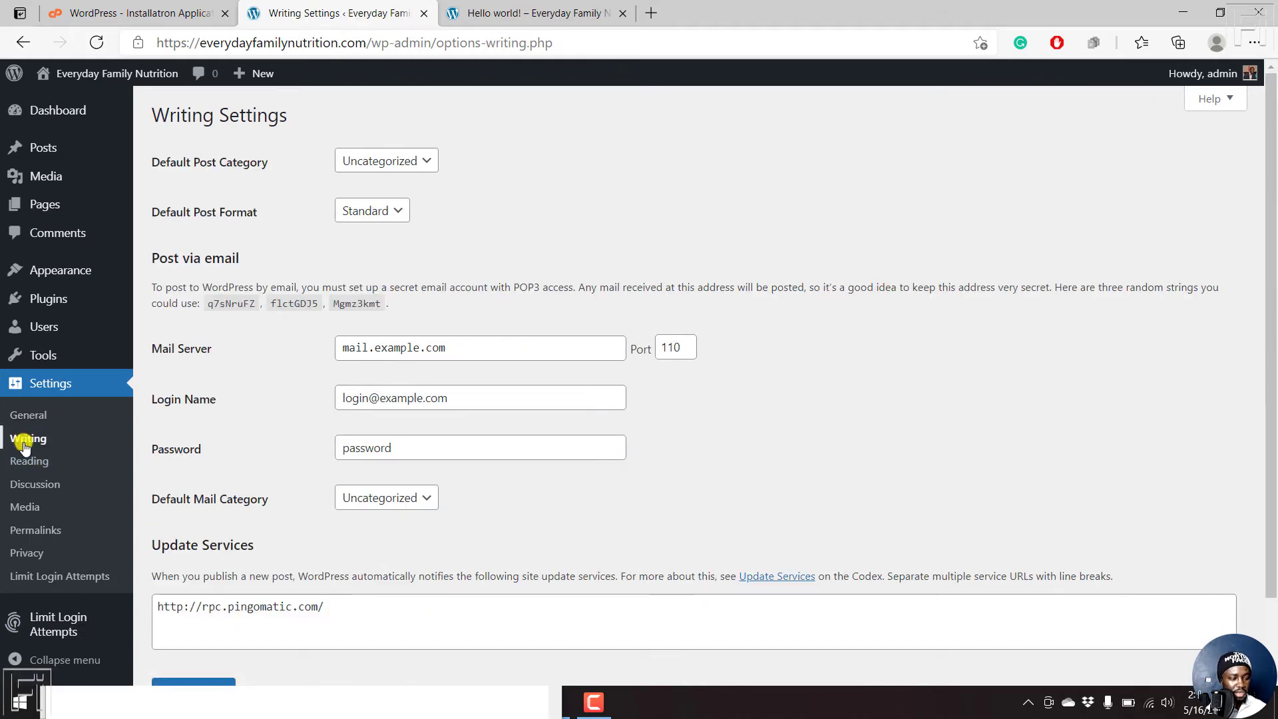
- Look through the Reading, Discussion and Media settings pages
click(27, 465)
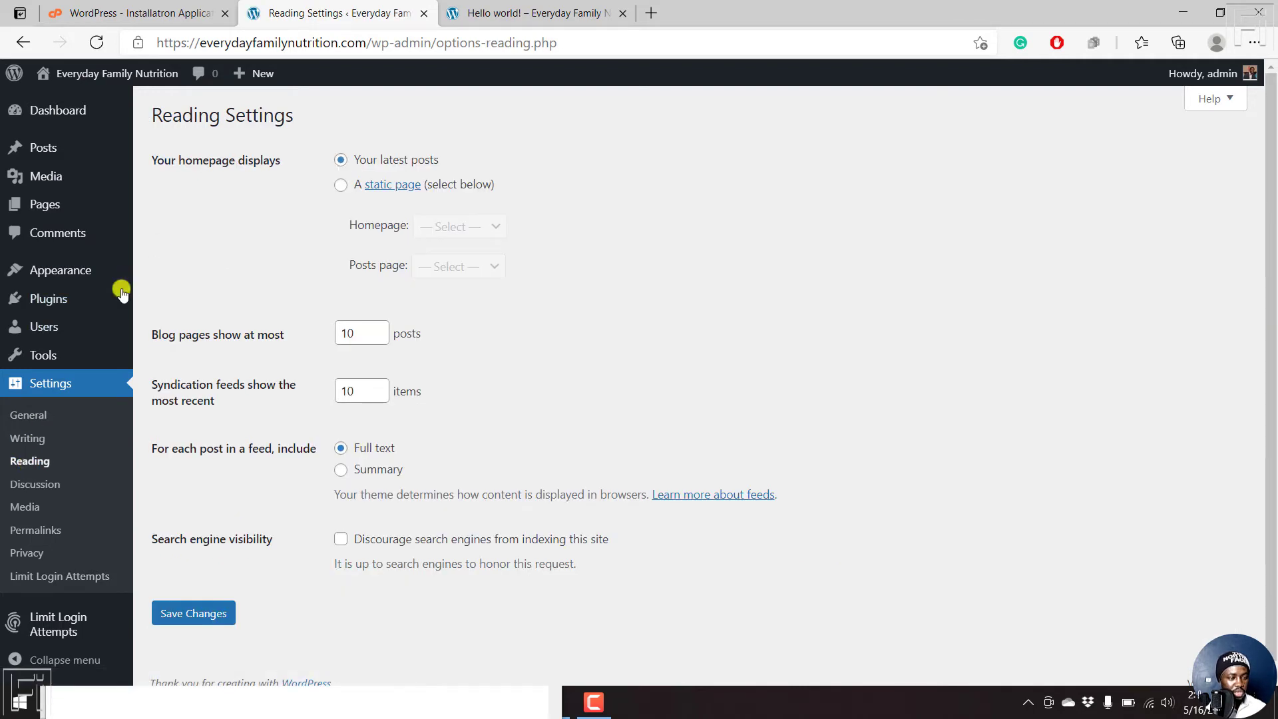
click(37, 486)
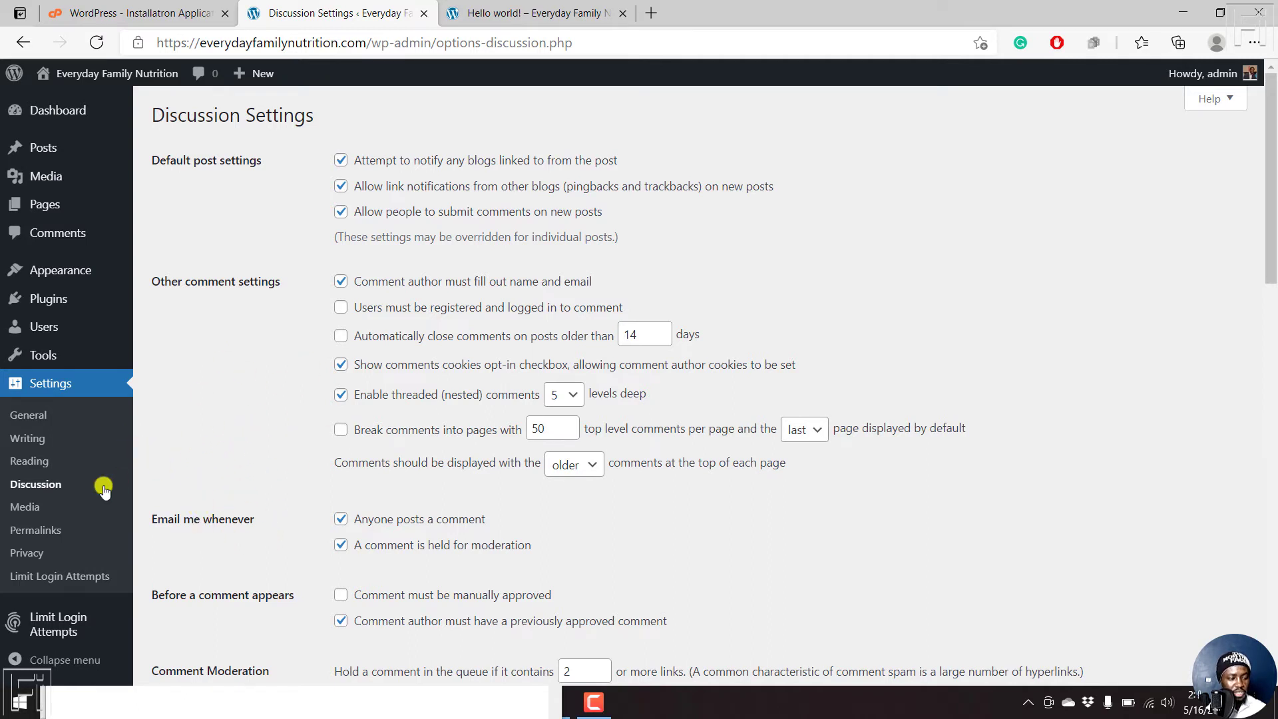
click(25, 511)
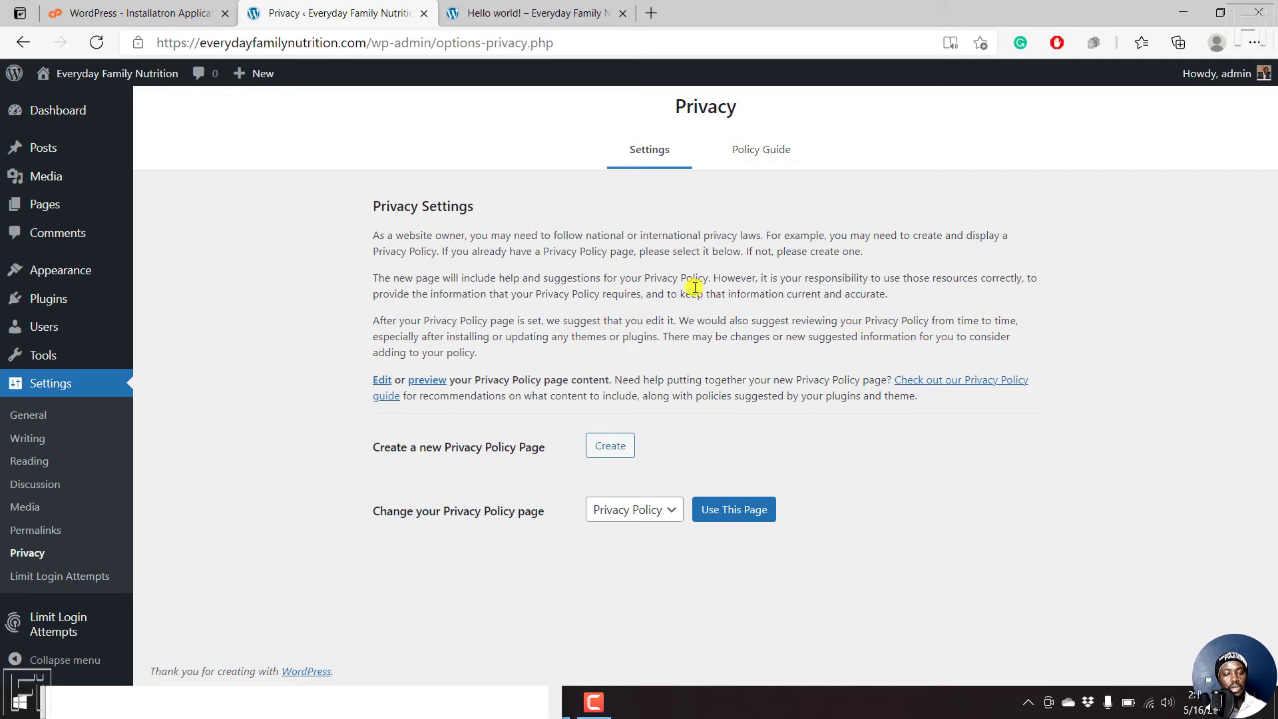
- Read through the Privacy settings introduction and the privacy laws explanation
drag(453, 244, 795, 233)
click(675, 235)
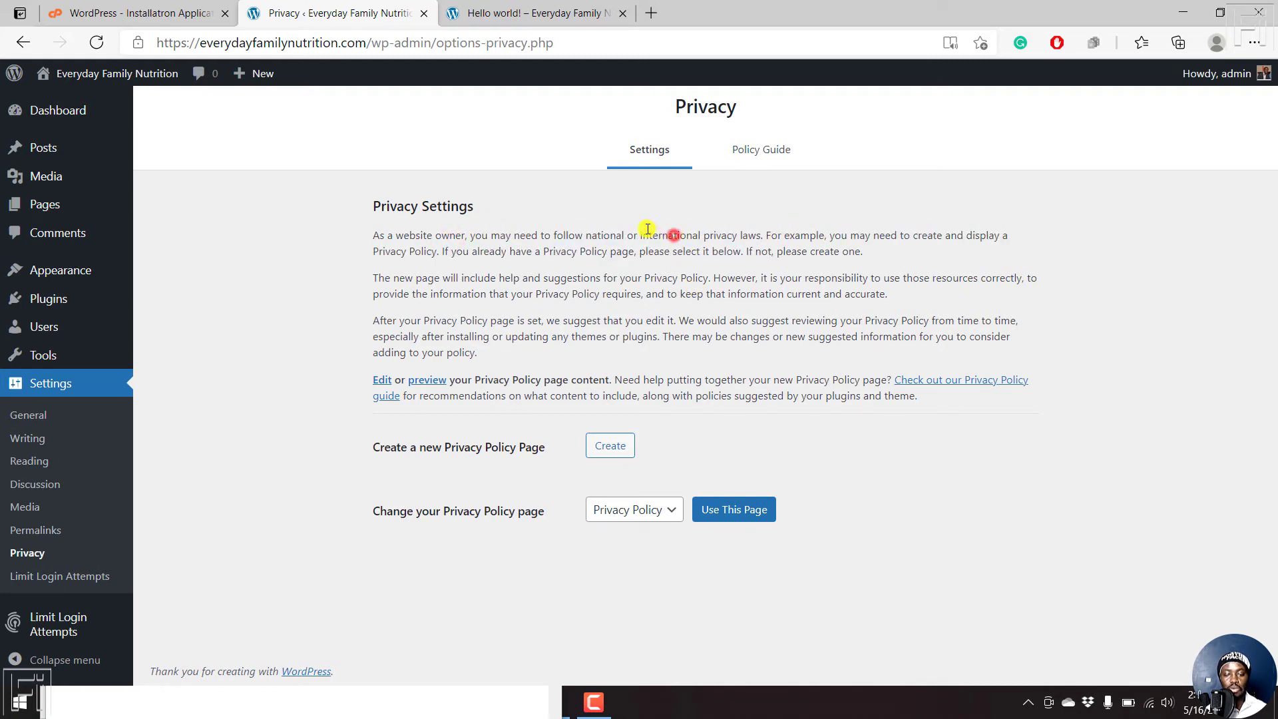
drag(647, 229, 592, 268)
click(580, 268)
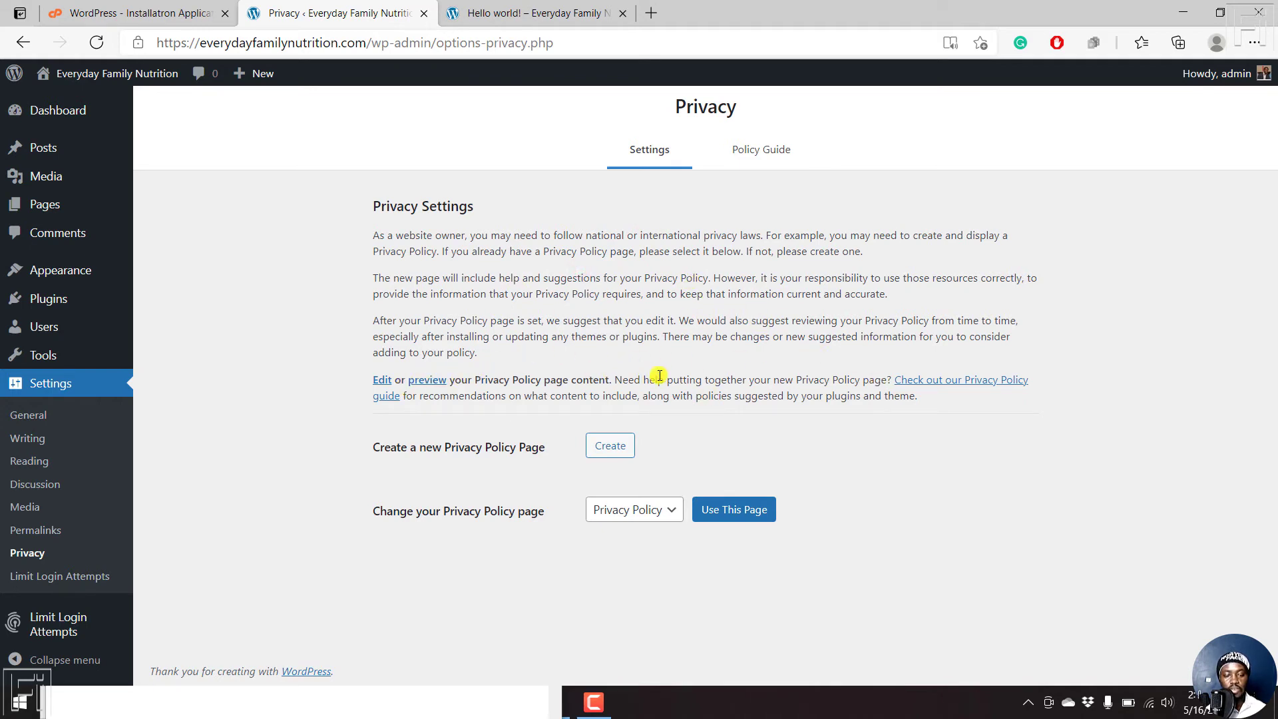
- Use the existing Privacy Policy page as the privacy page and view the Policy Guide
click(735, 516)
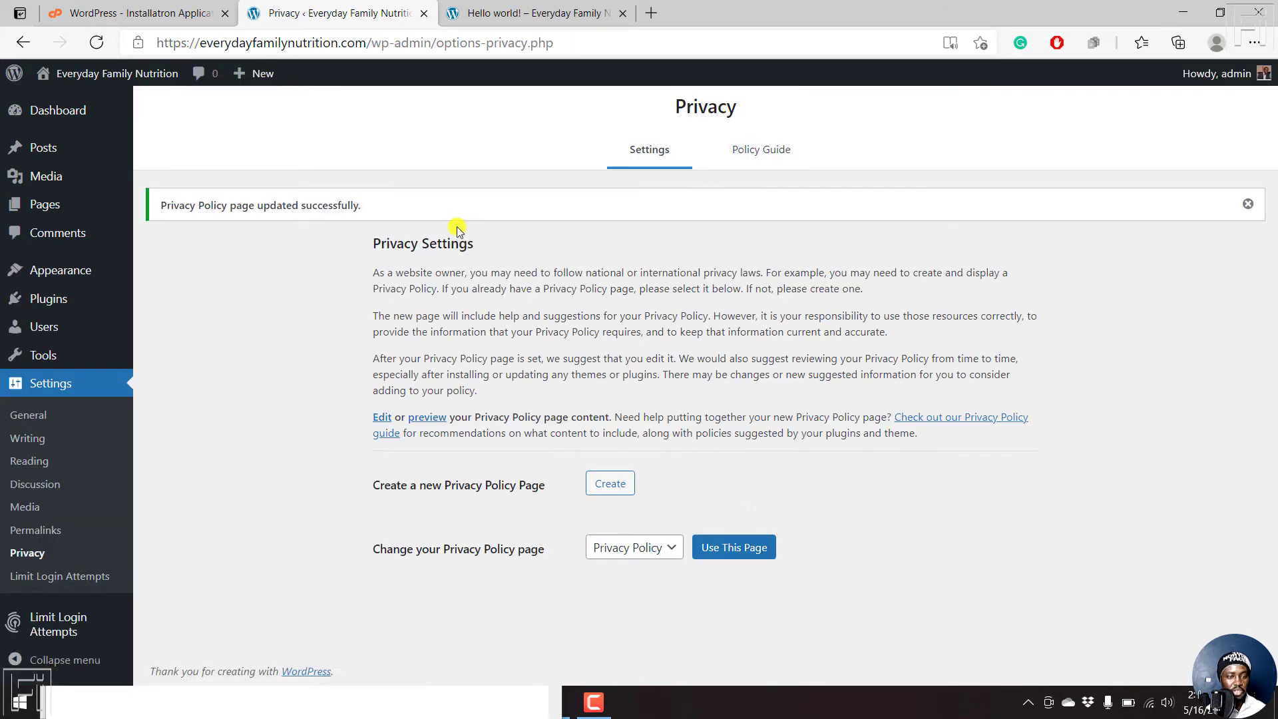
click(673, 550)
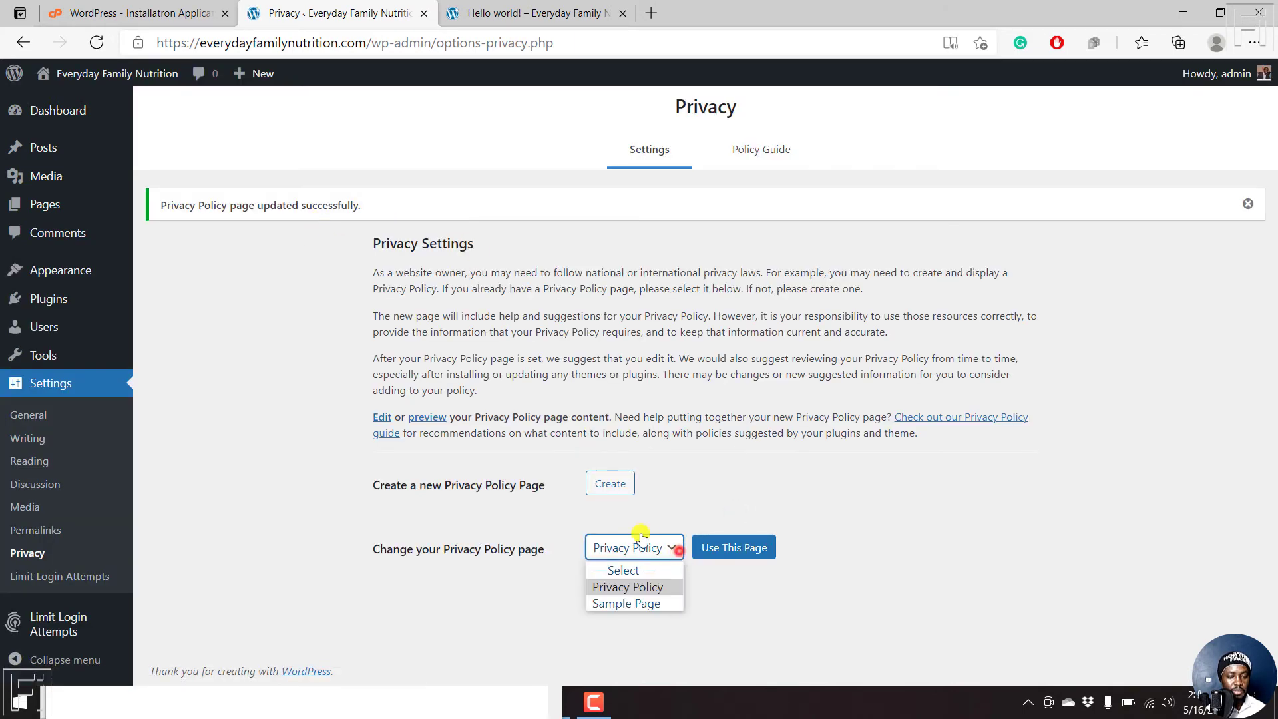
click(829, 417)
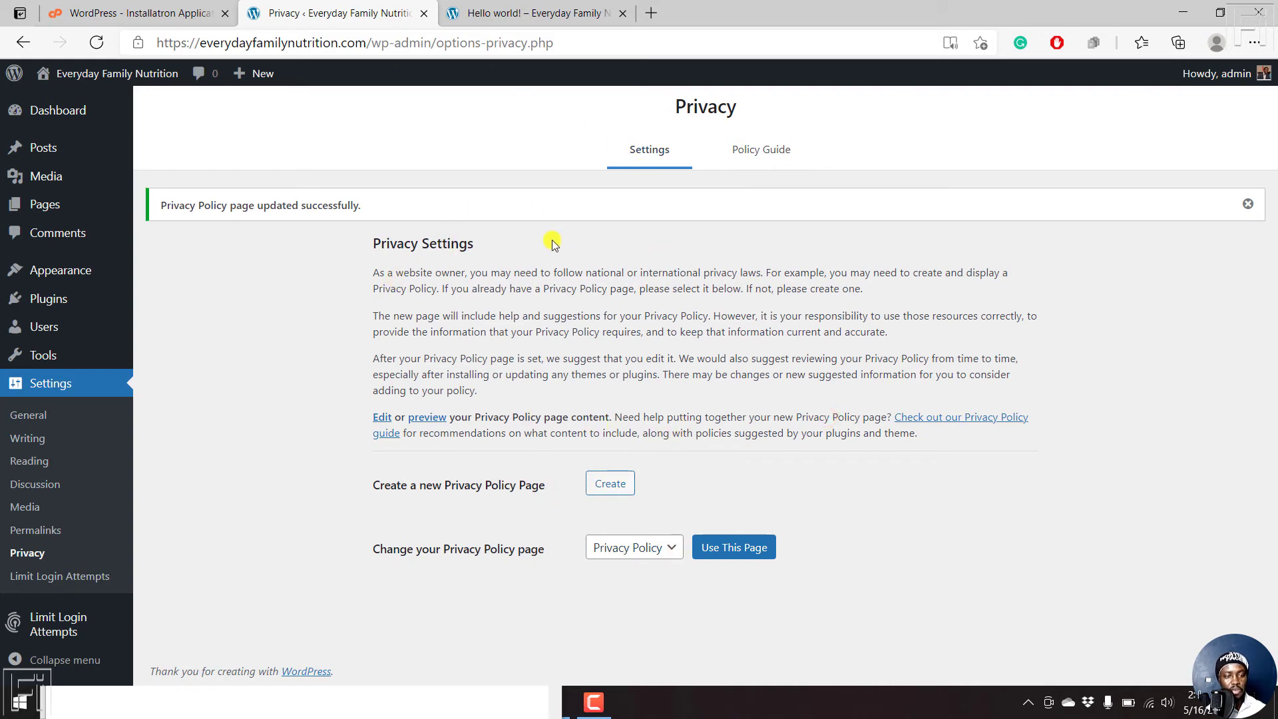
click(765, 147)
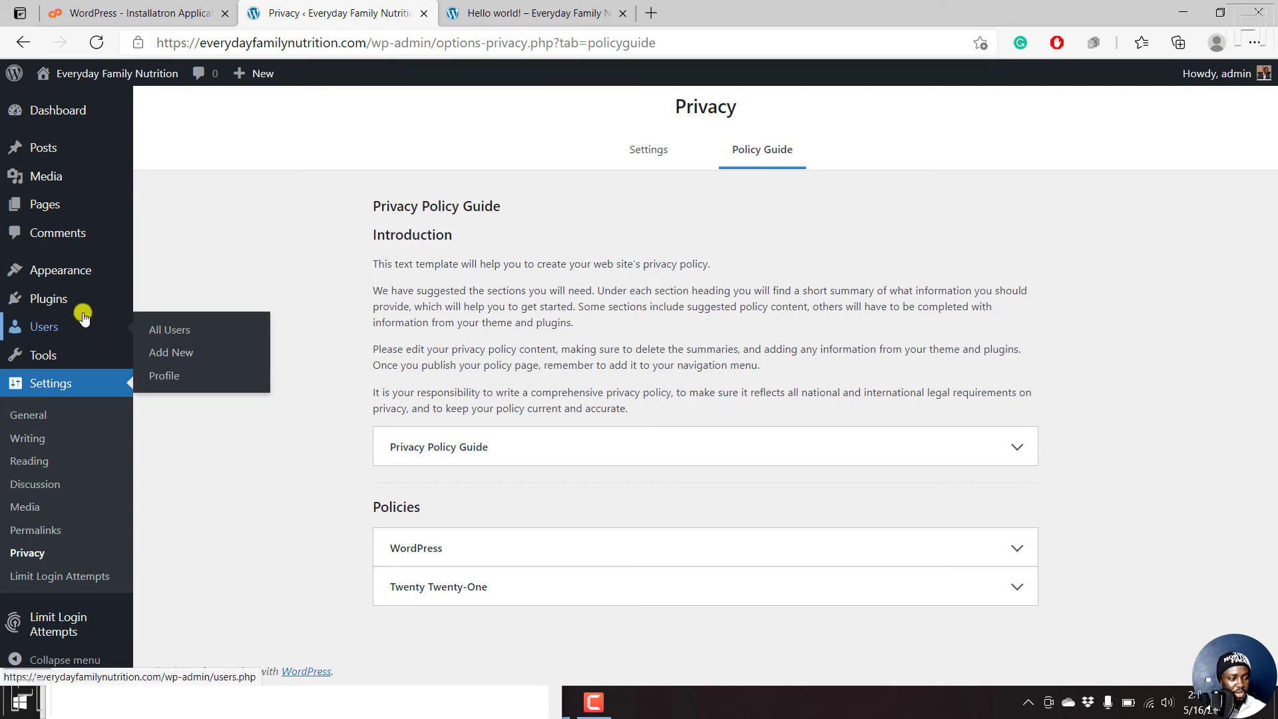
- Review the installed themes and exit the Twenty Twenty-One Customizer without saving
mouse_move(78, 271)
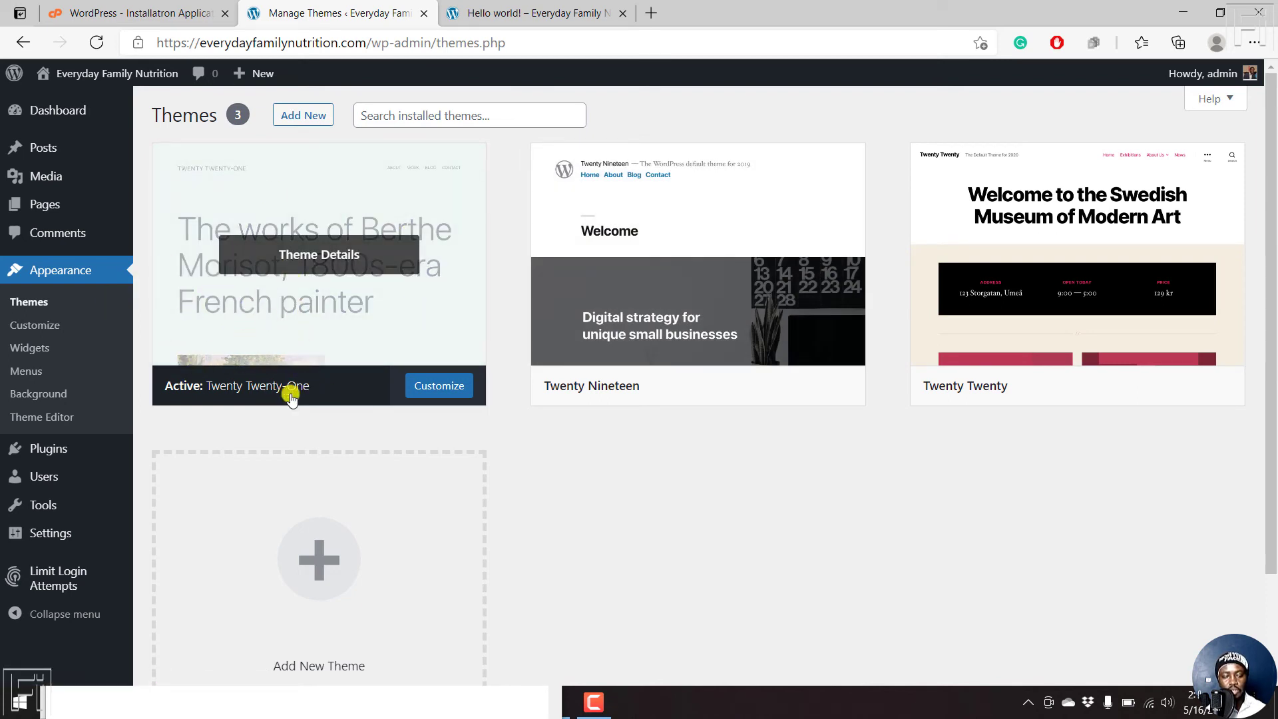
click(550, 8)
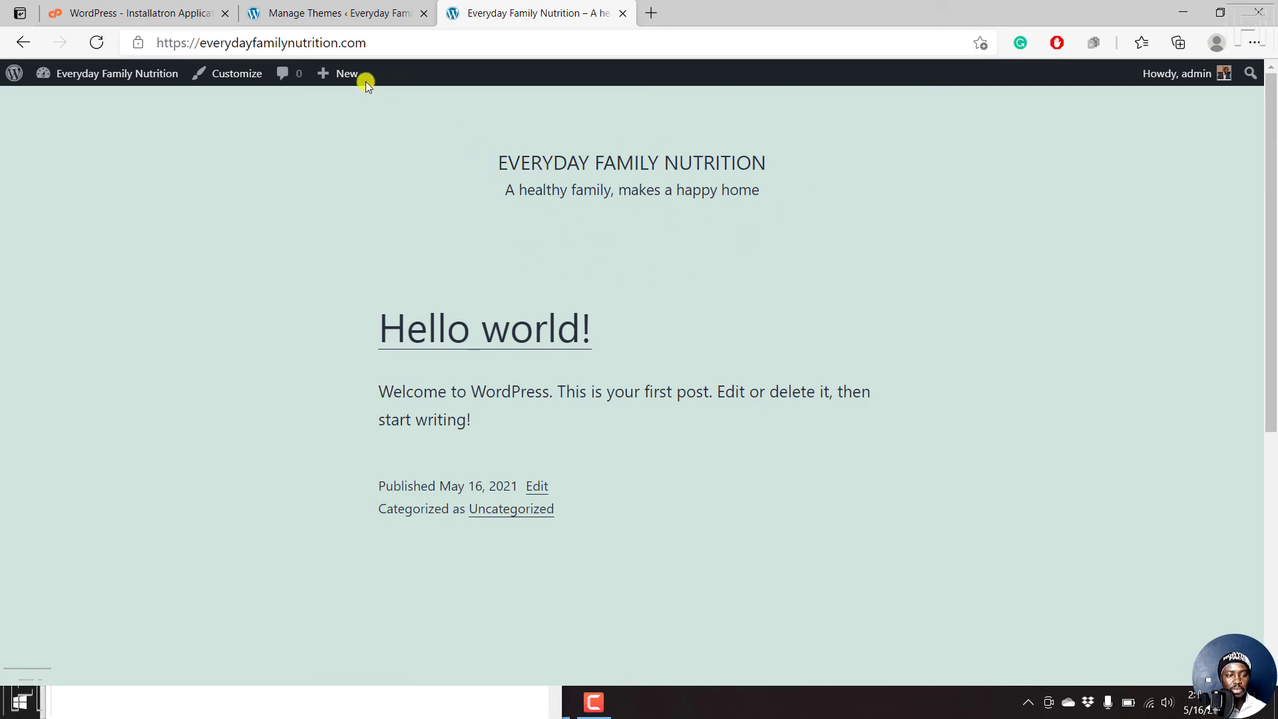
click(347, 13)
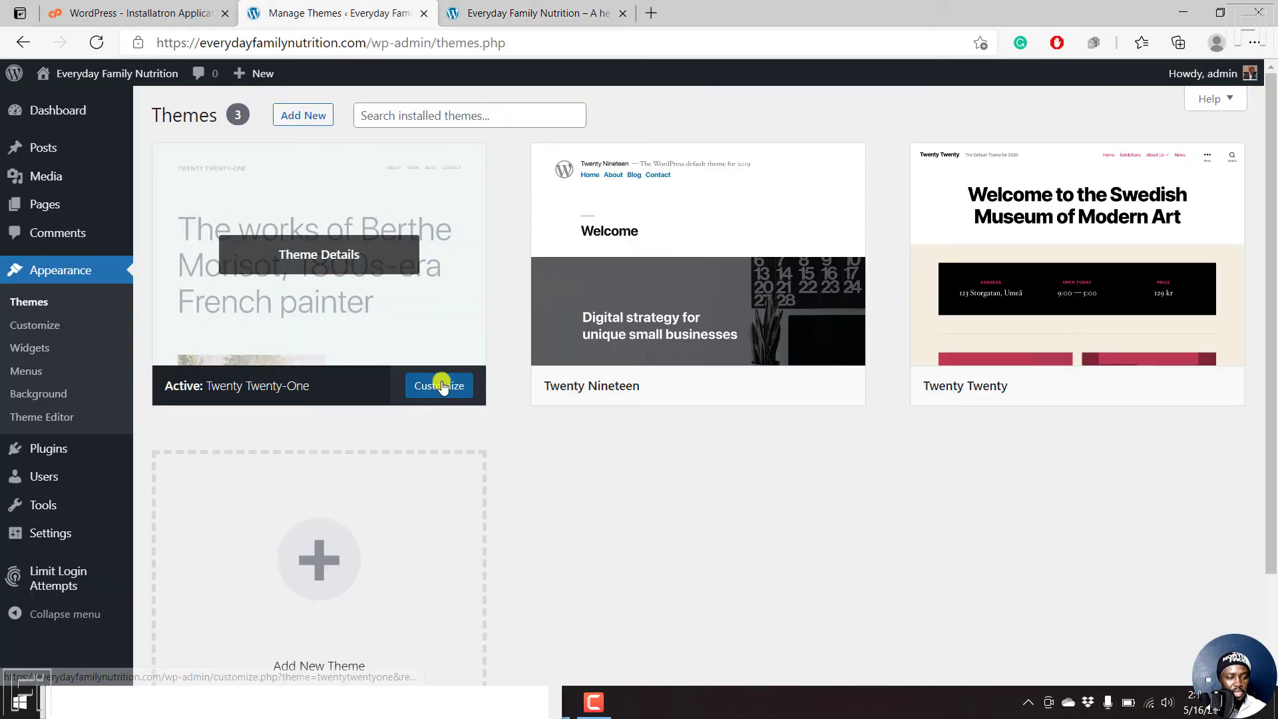
click(443, 387)
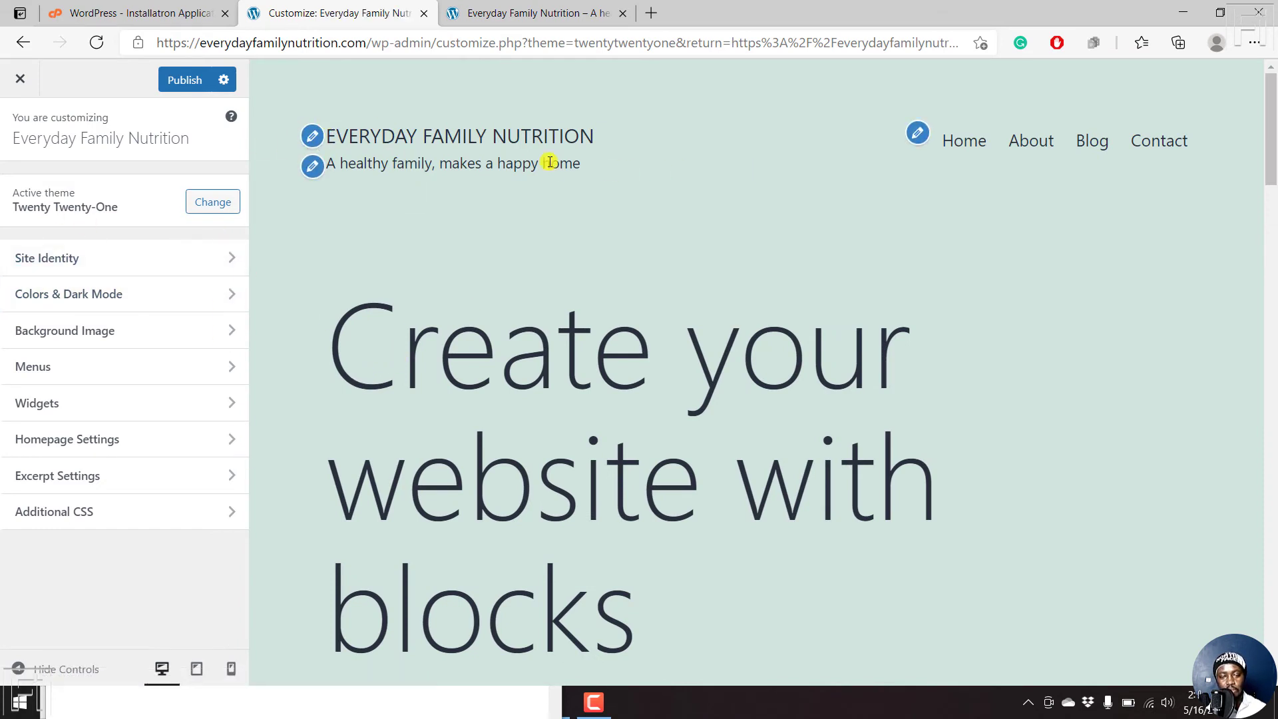
click(20, 79)
click(718, 153)
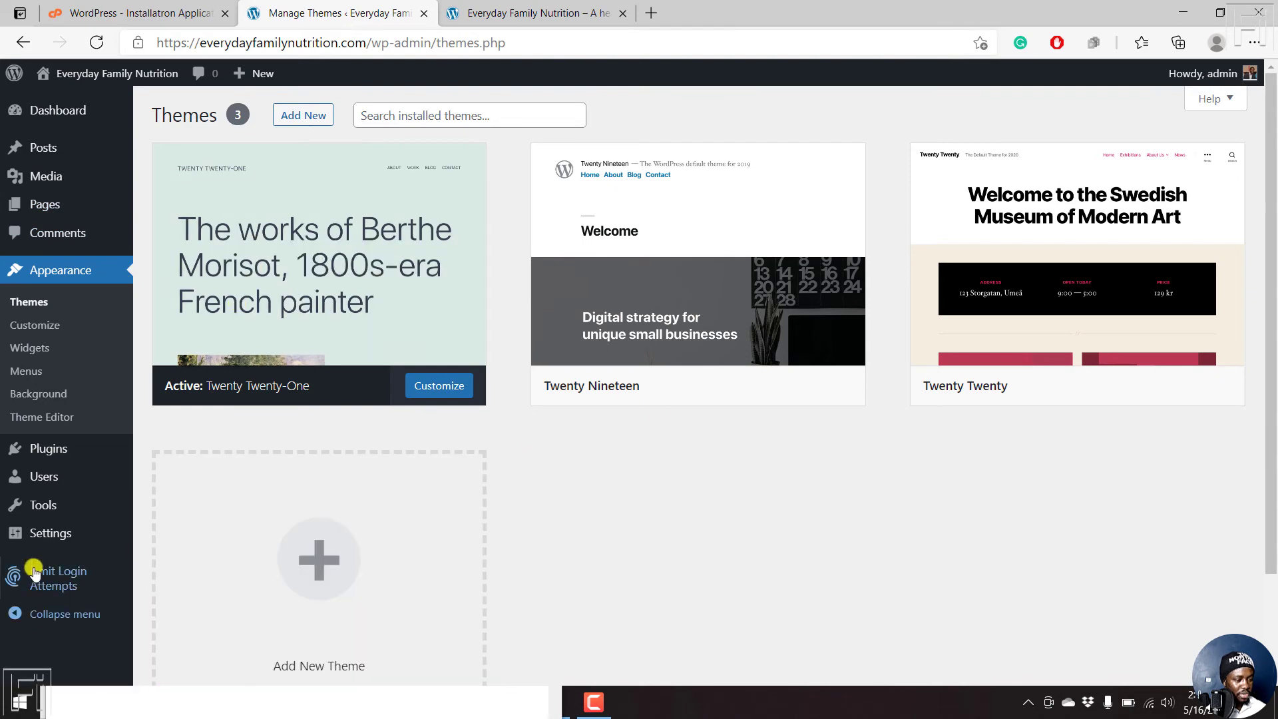
- Review the three installed plugins, then scroll the Dashboard past the PHP 7.2.34 notice
click(41, 451)
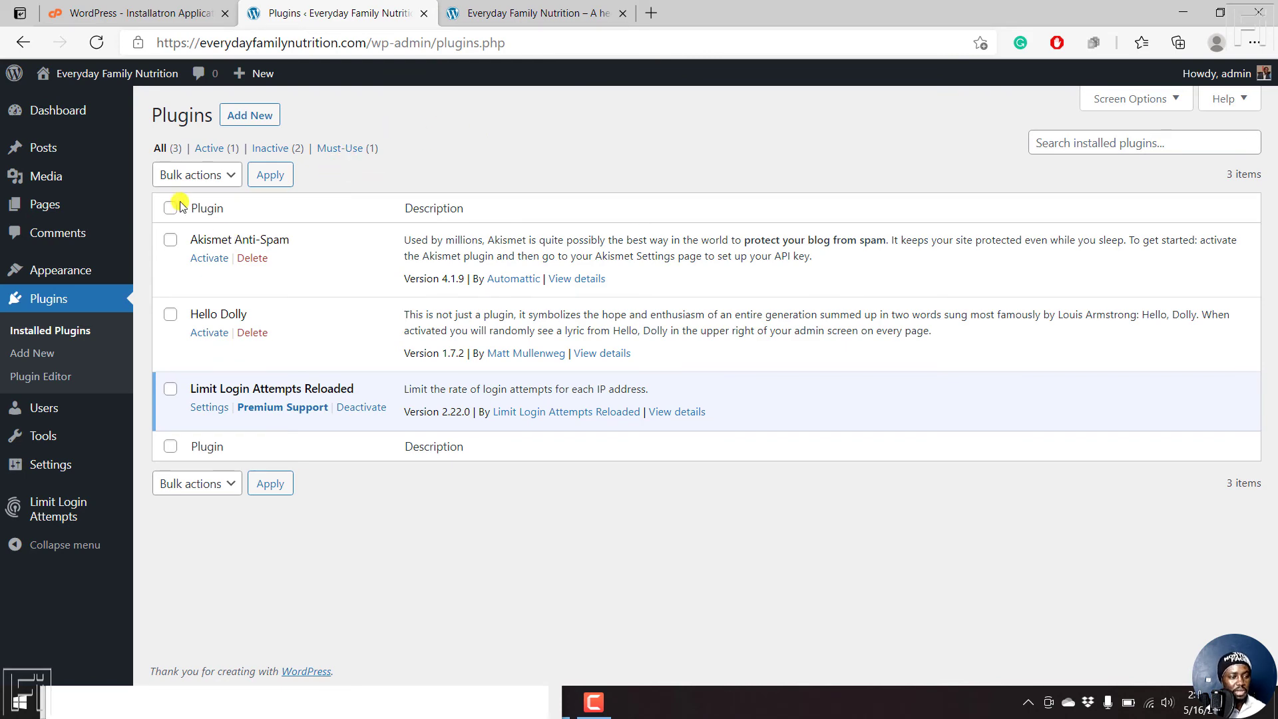
click(50, 114)
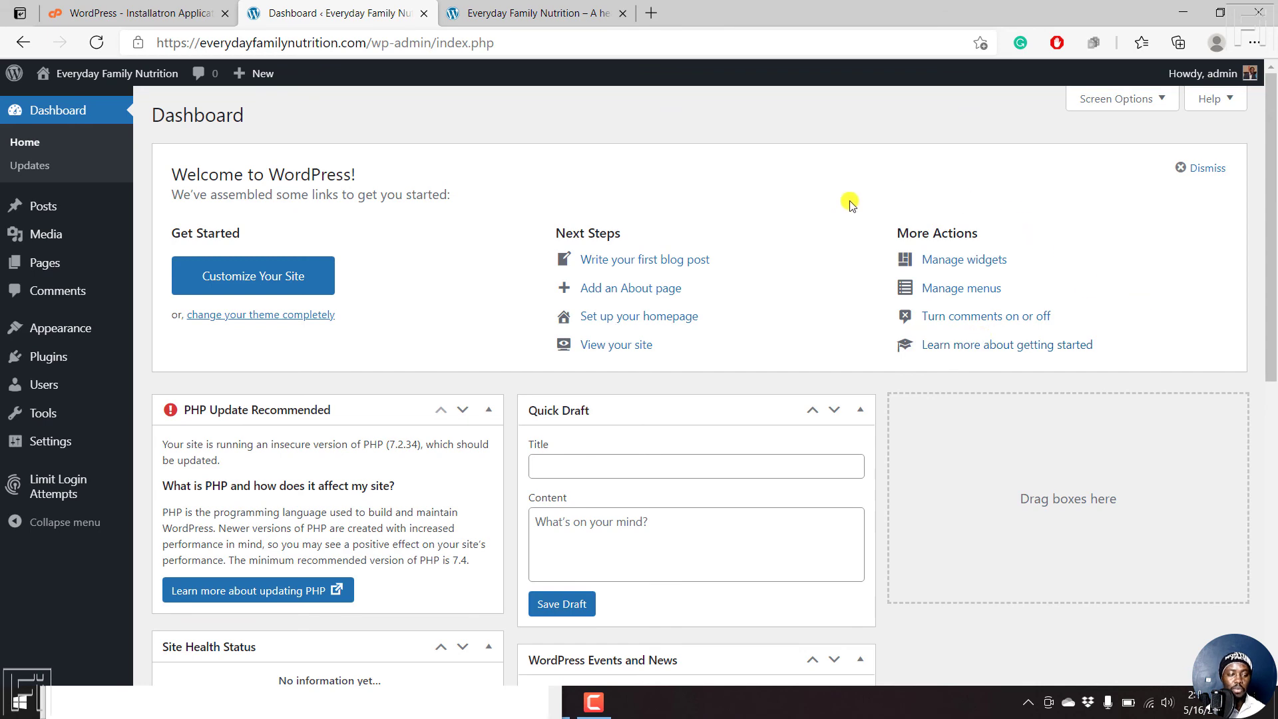
drag(1271, 190, 1273, 287)
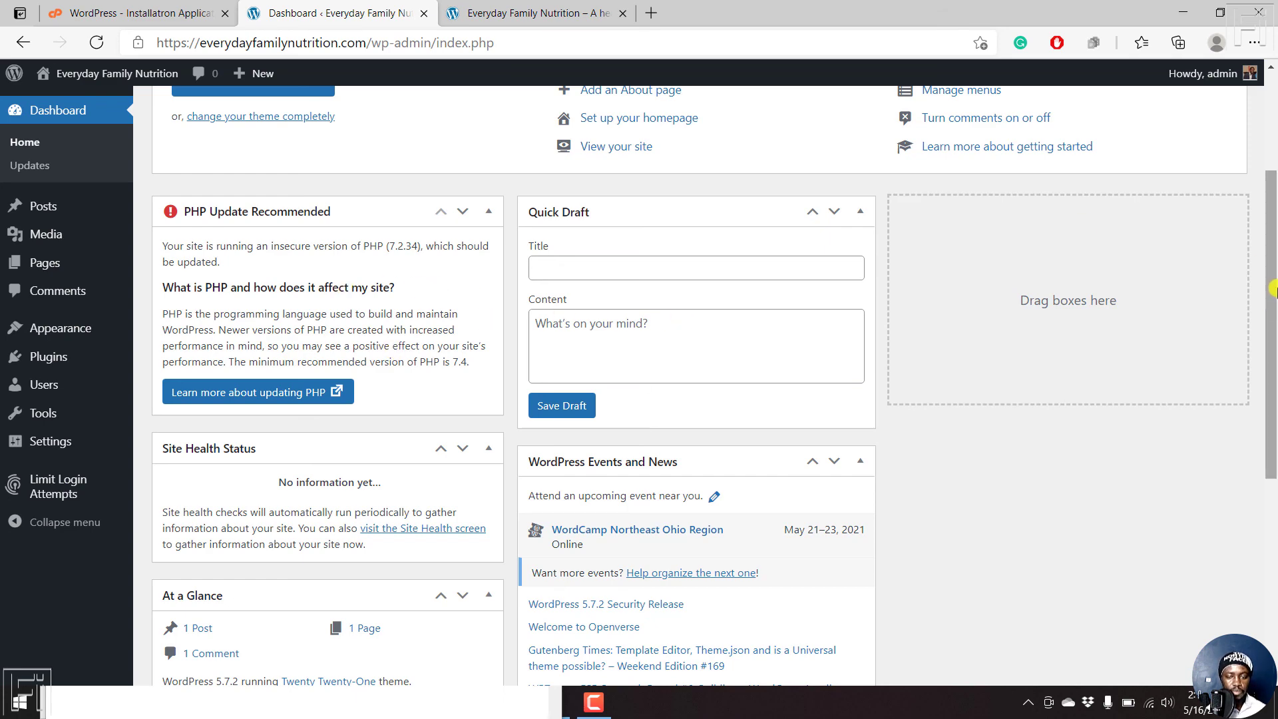
drag(1273, 289, 1273, 116)
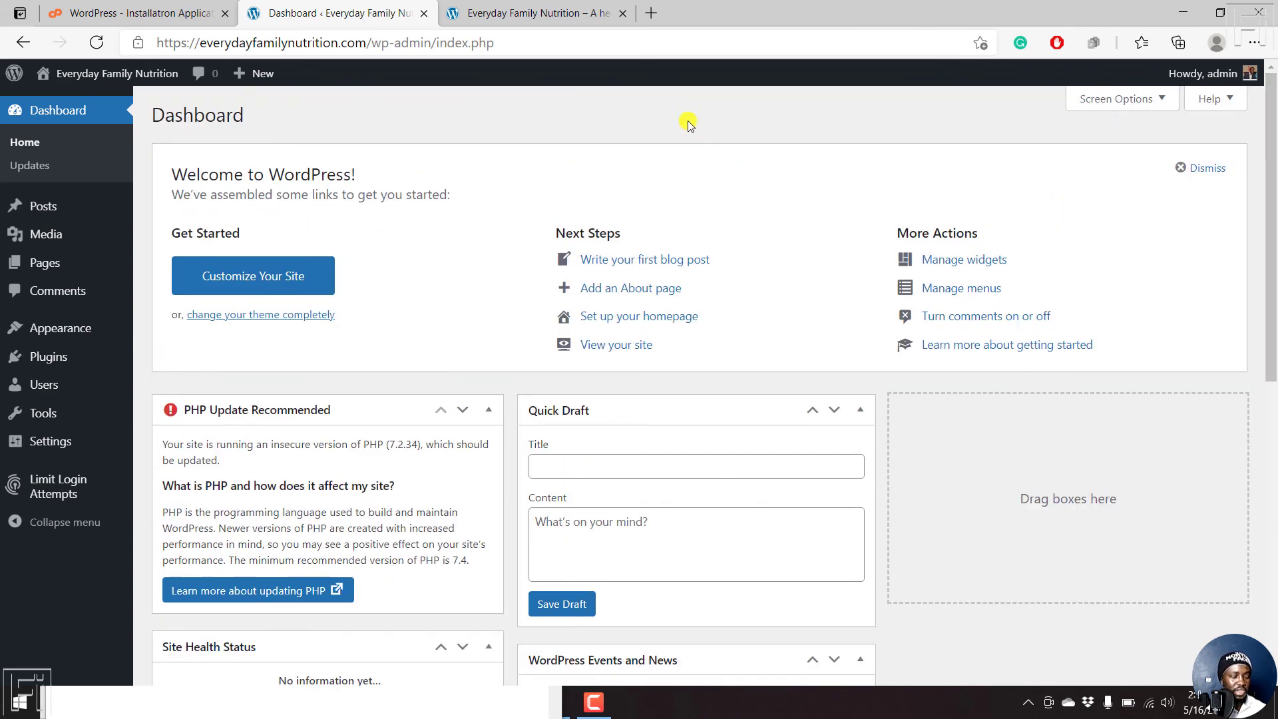